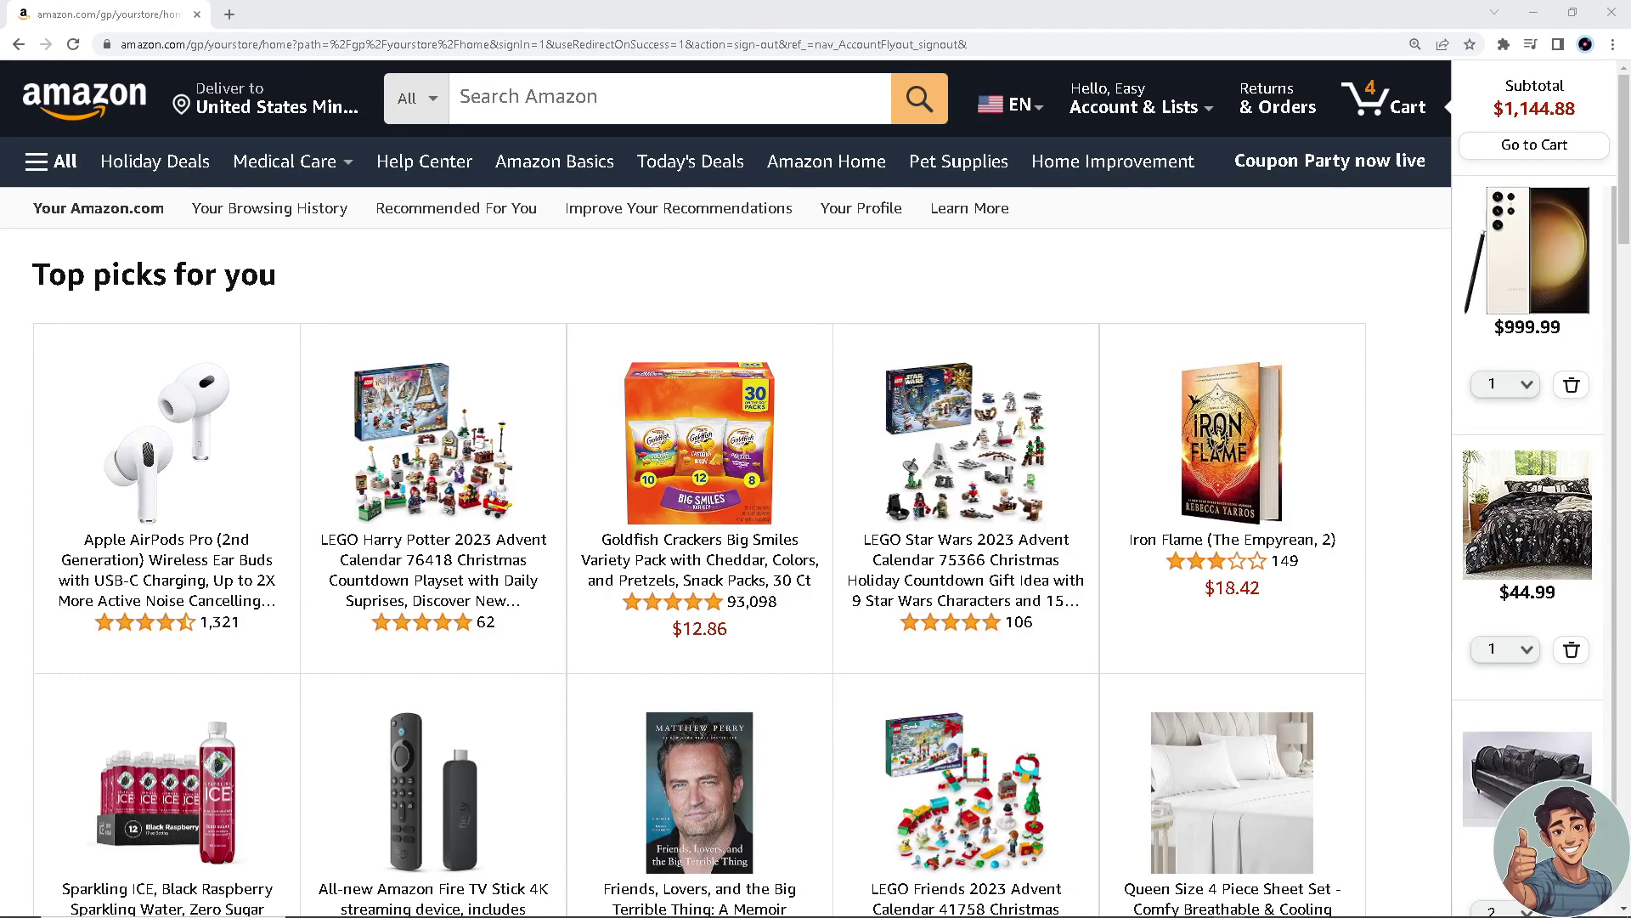
Scroll through the store settings page to review it.
scroll(667, 526, "down", 3)
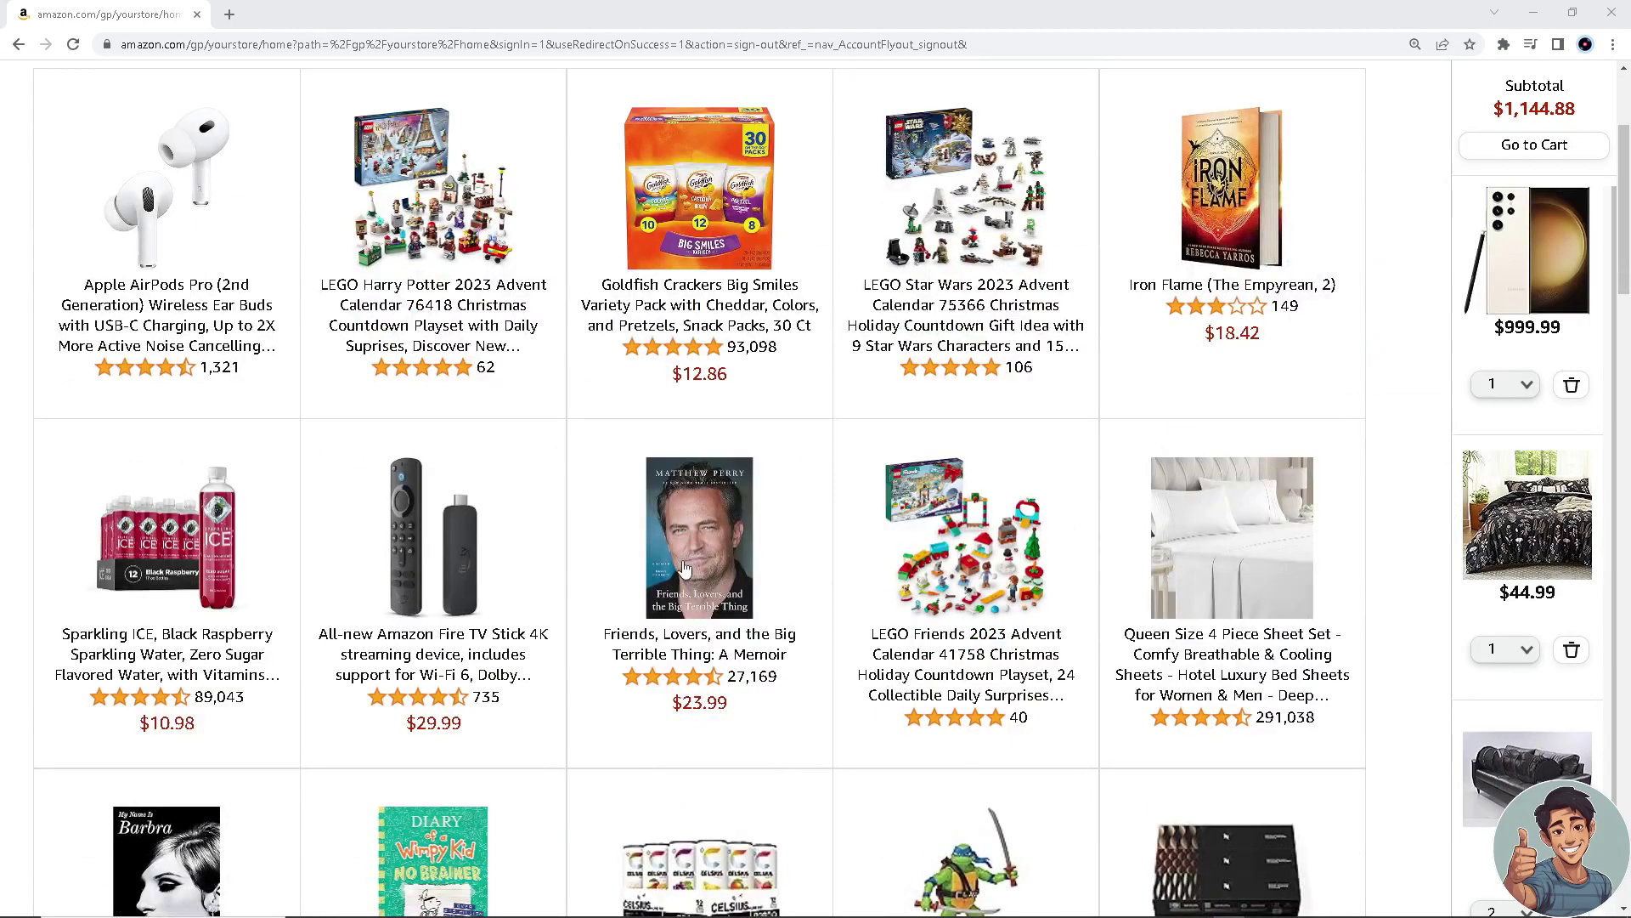
scroll(685, 567, "down", 4)
scroll(685, 568, "down", 1)
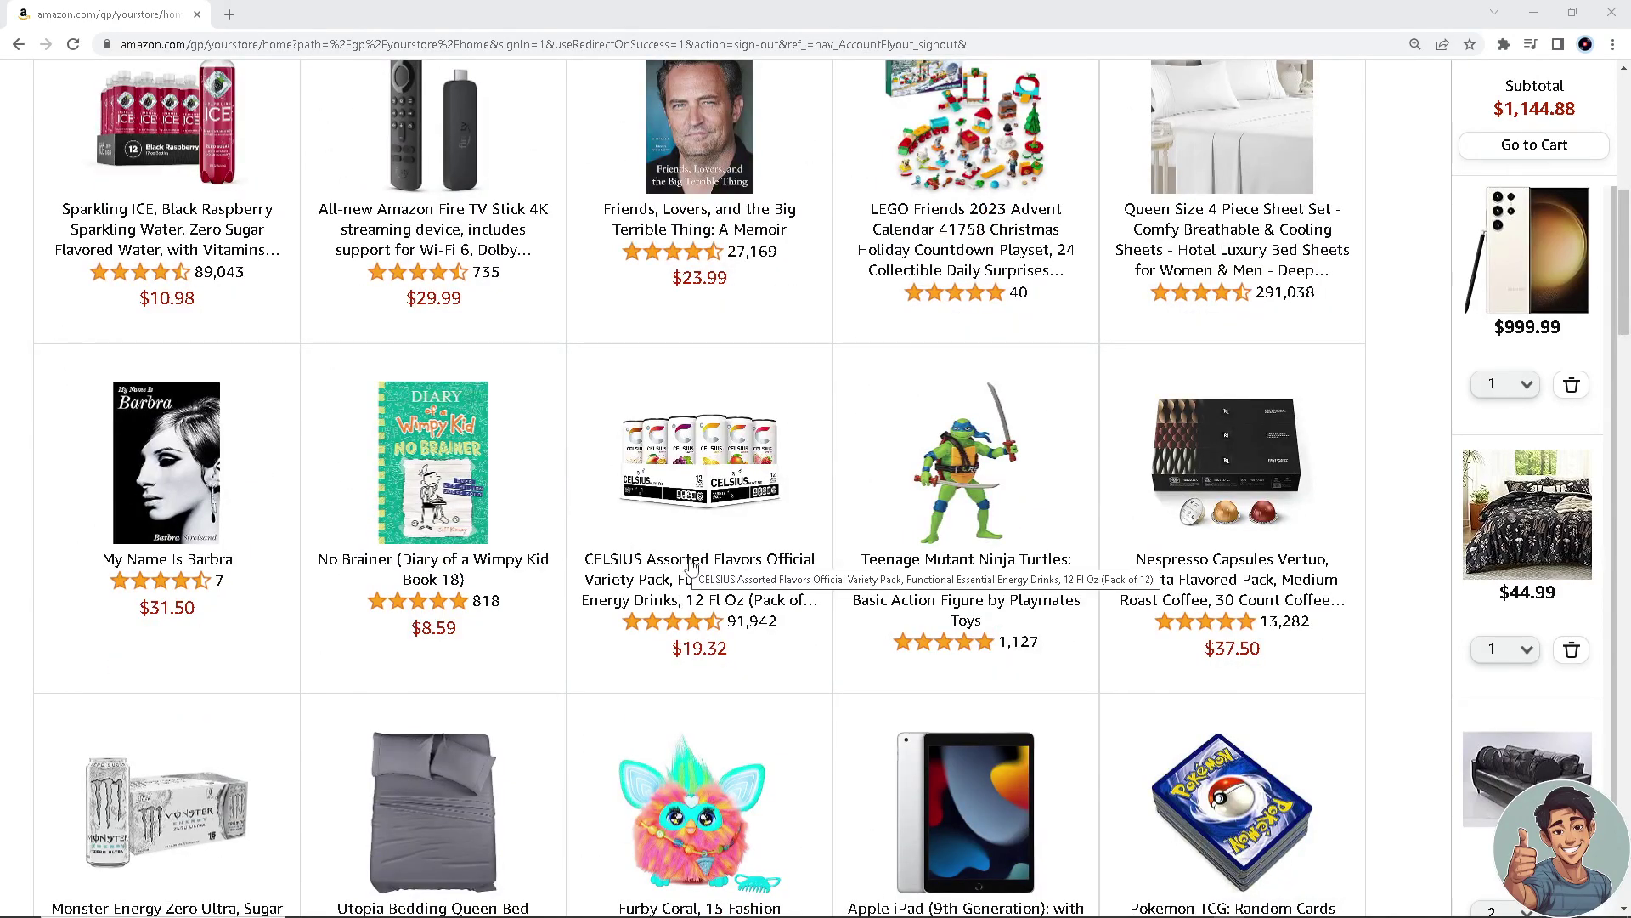
scroll(689, 568, "up", 5)
scroll(690, 568, "down", 5)
scroll(690, 567, "down", 4)
scroll(690, 567, "down", 2)
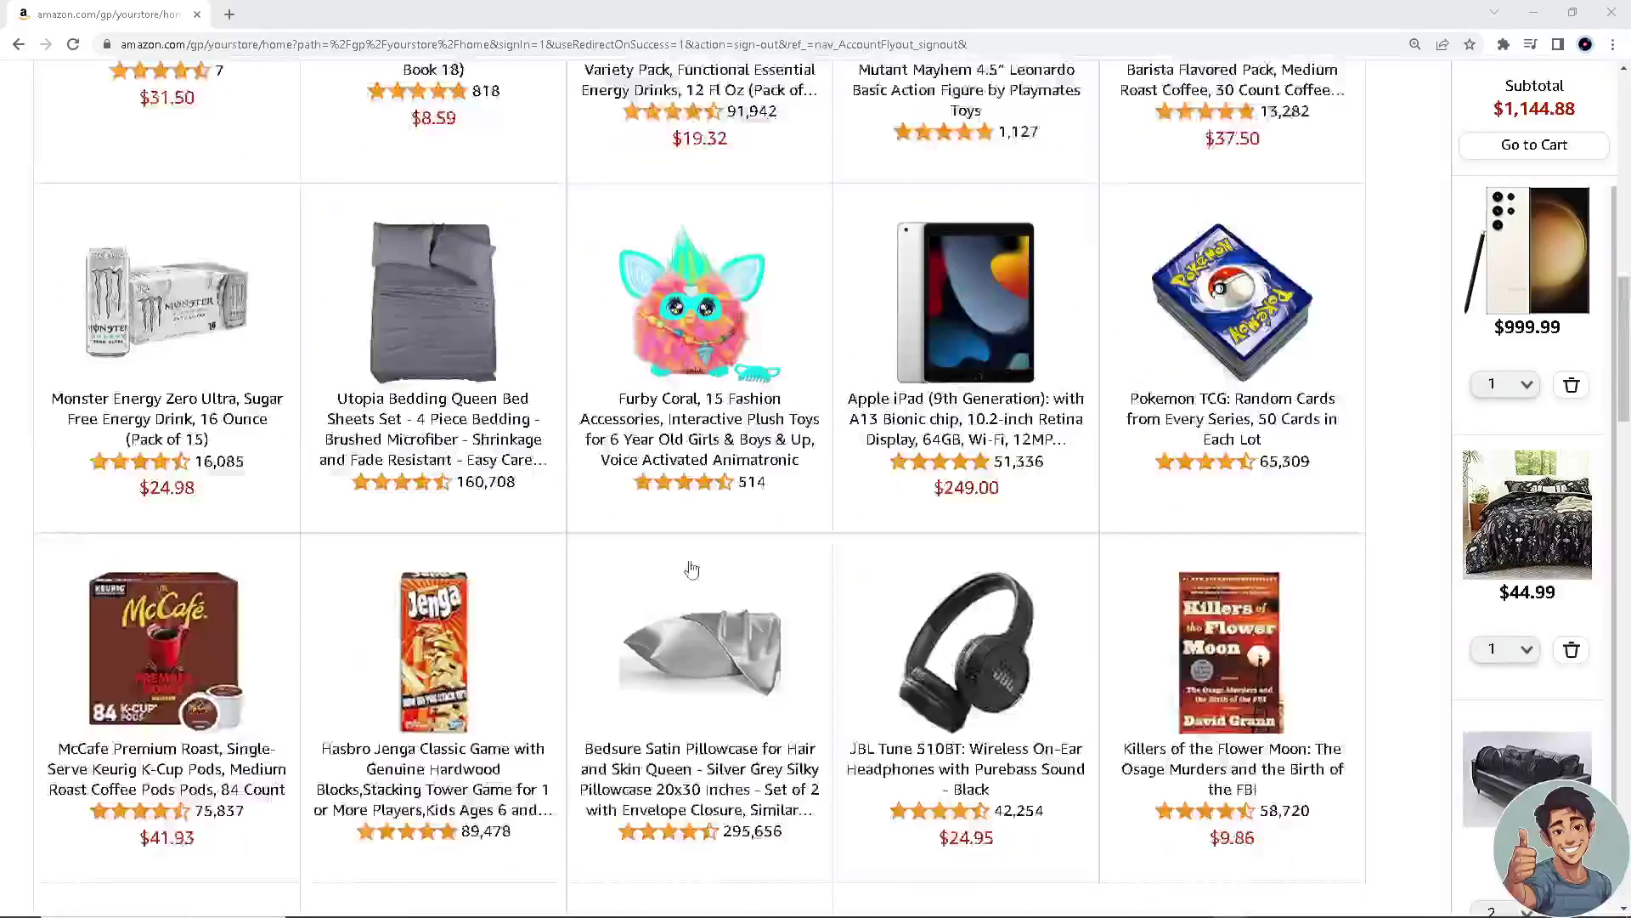
scroll(693, 567, "down", 3)
scroll(692, 568, "down", 3)
scroll(692, 568, "down", 4)
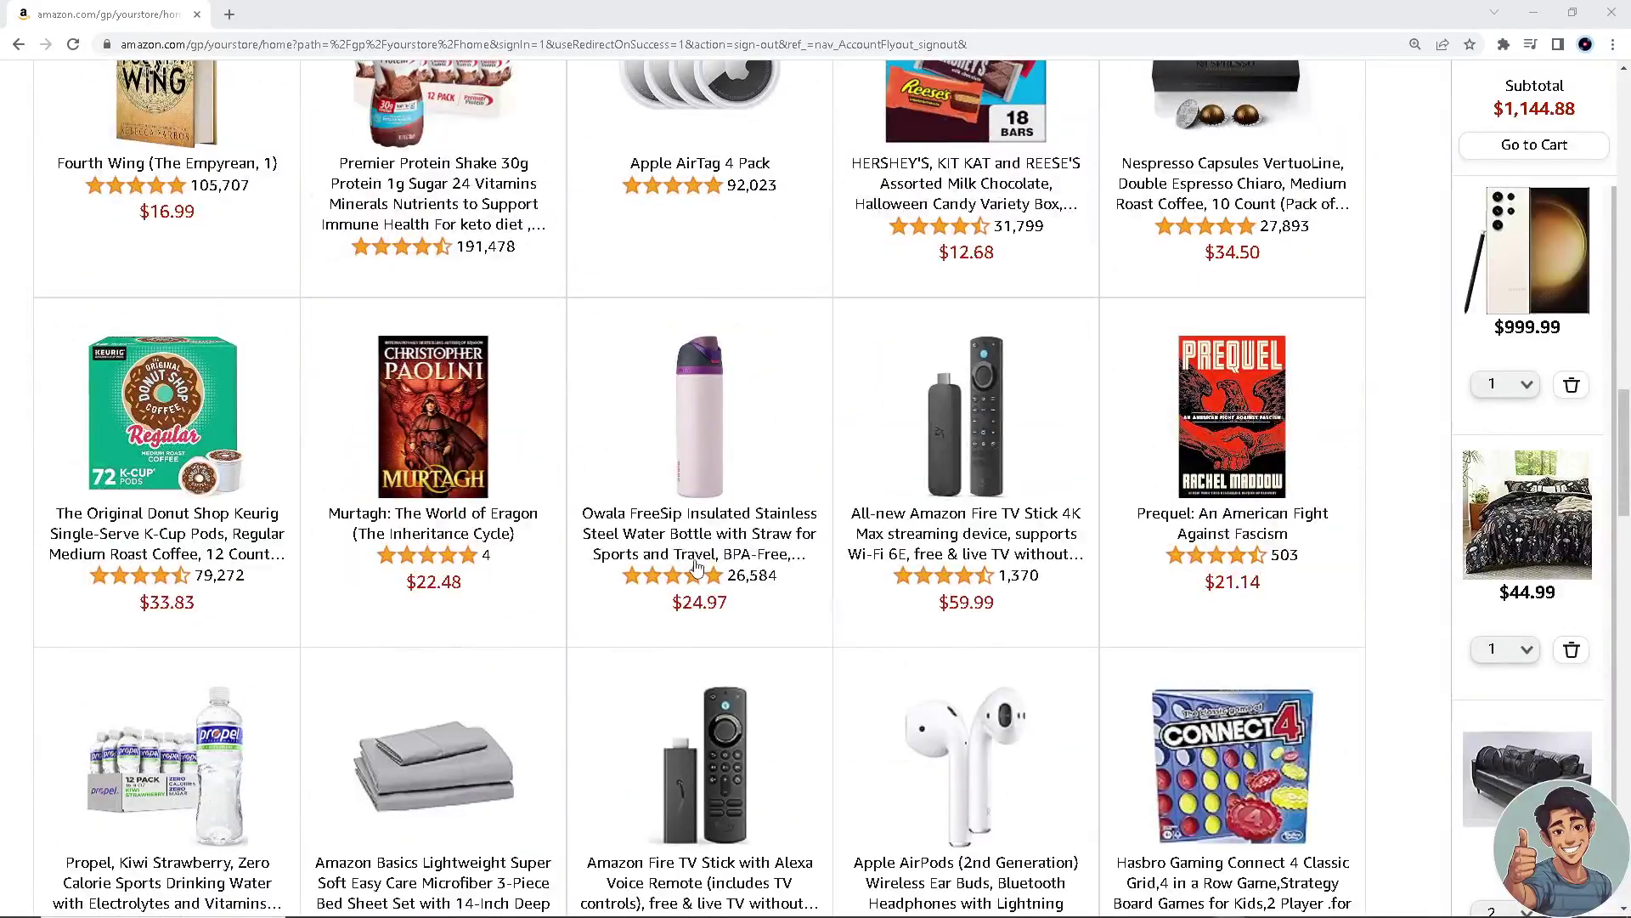
scroll(696, 568, "down", 4)
scroll(701, 568, "up", 8)
scroll(700, 568, "up", 8)
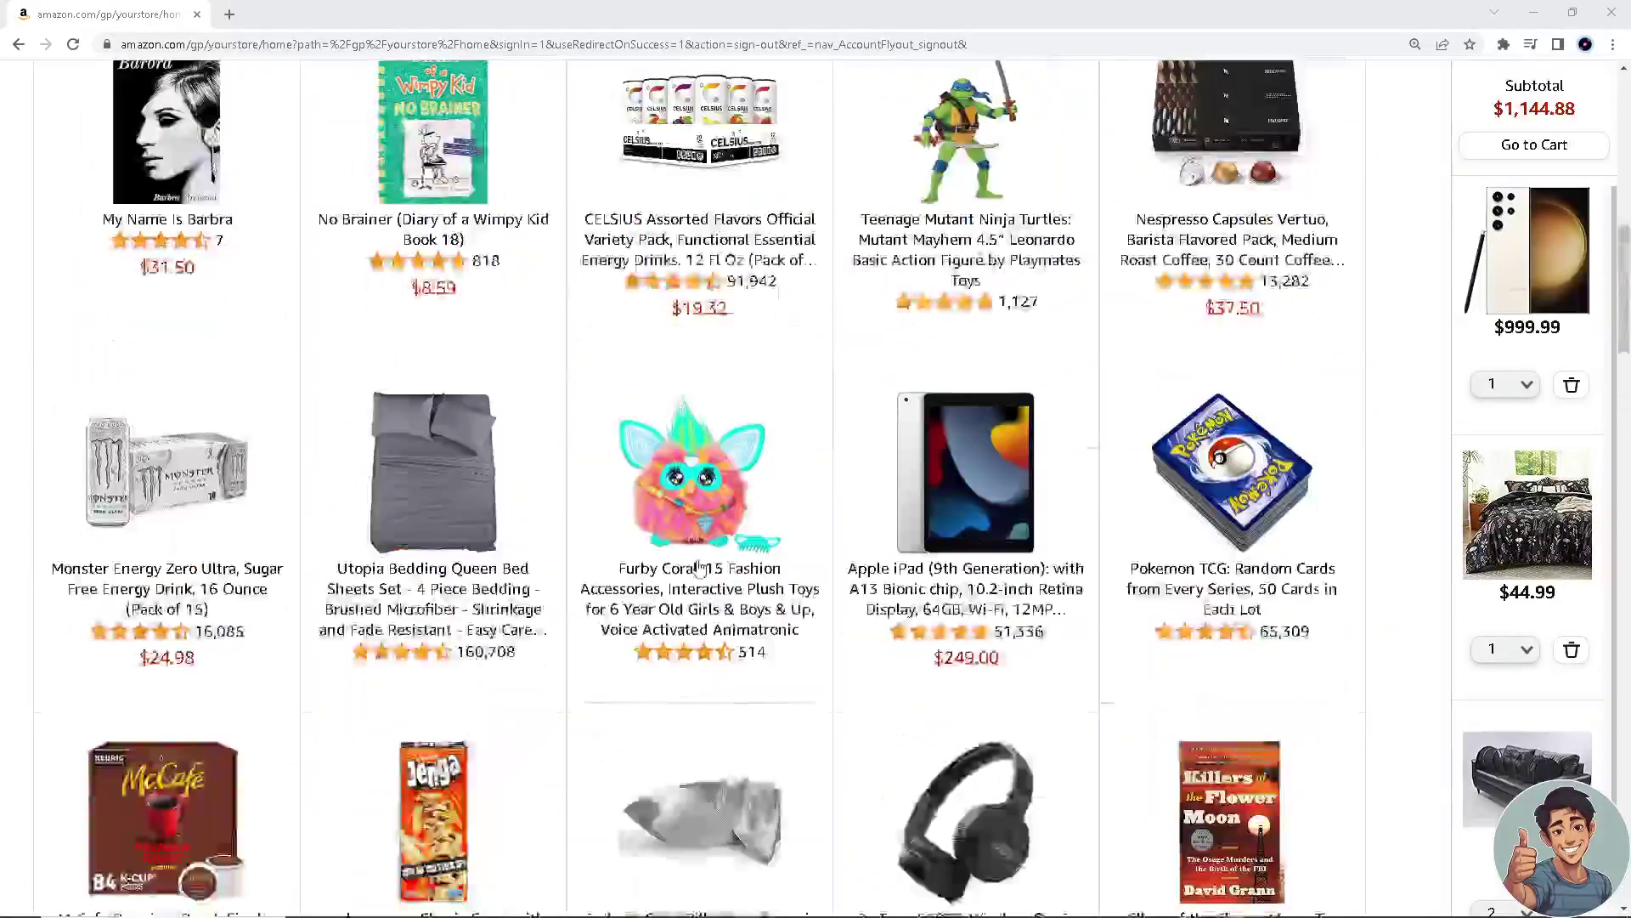
scroll(699, 570, "up", 7)
scroll(699, 569, "up", 5)
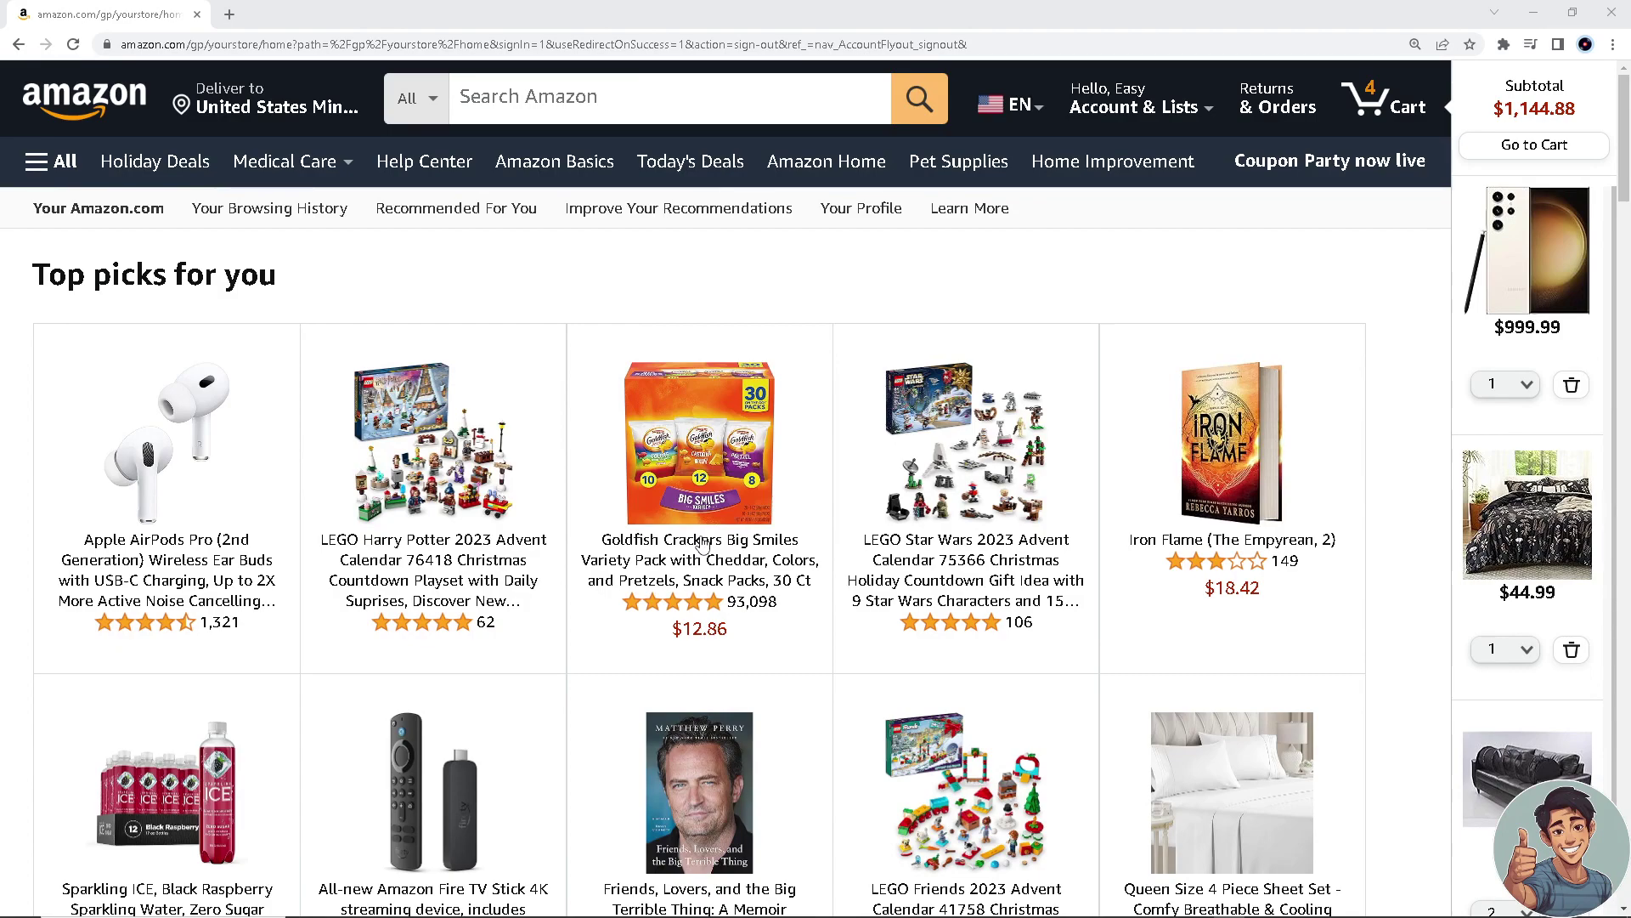
scroll(702, 543, "down", 3)
scroll(700, 533, "down", 3)
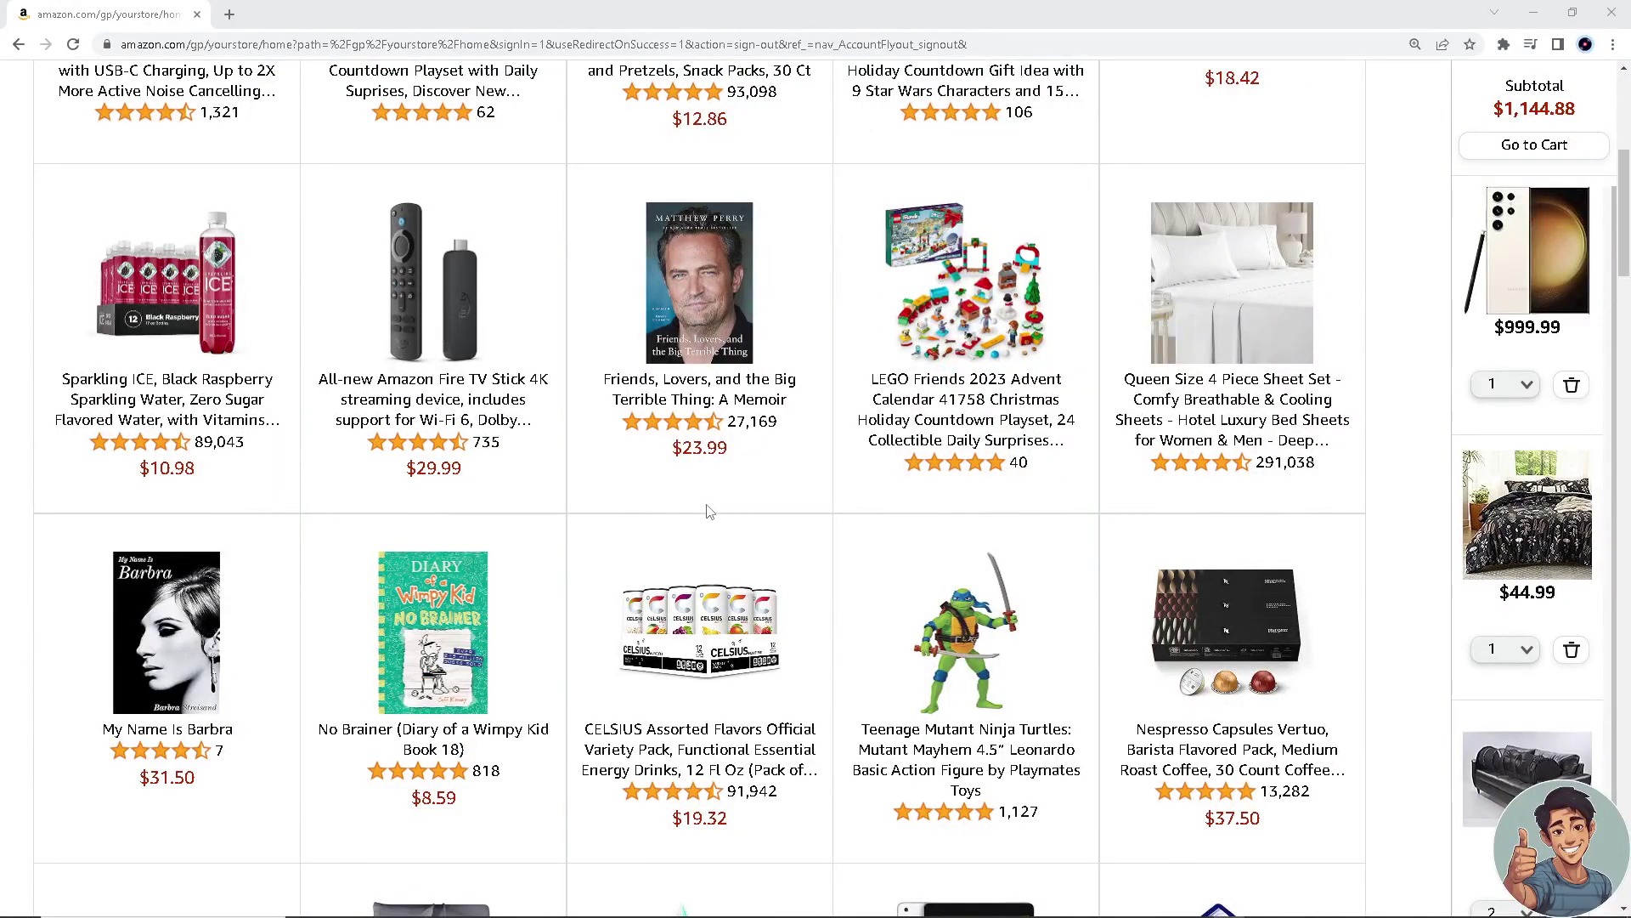
scroll(706, 511, "down", 4)
scroll(680, 523, "up", 3)
scroll(663, 531, "up", 6)
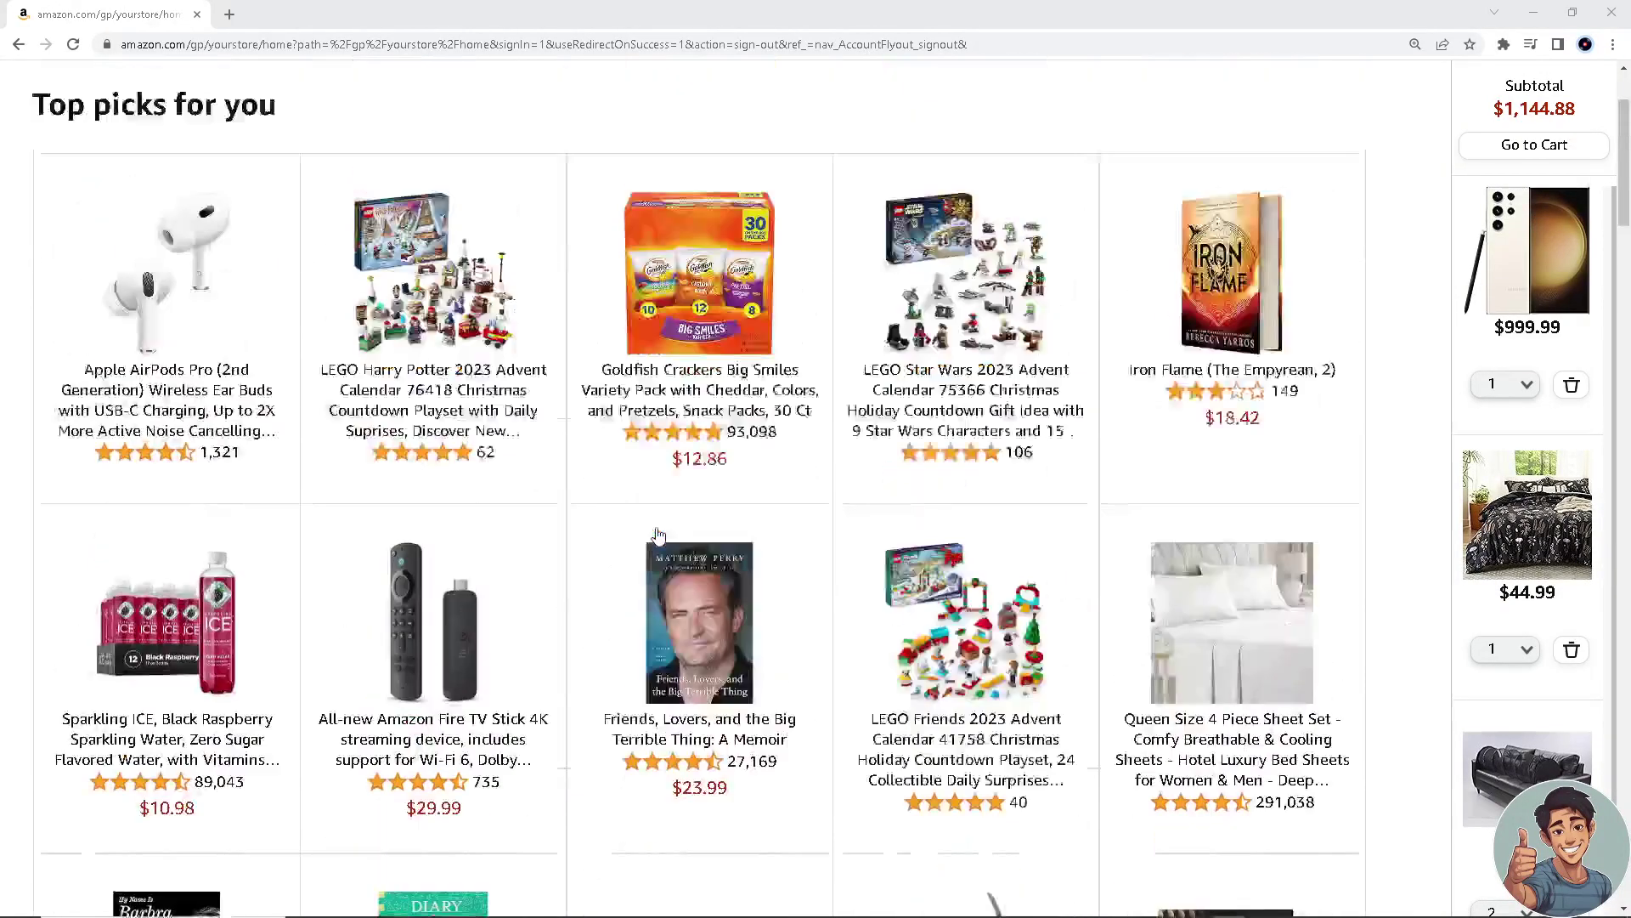
scroll(658, 533, "up", 2)
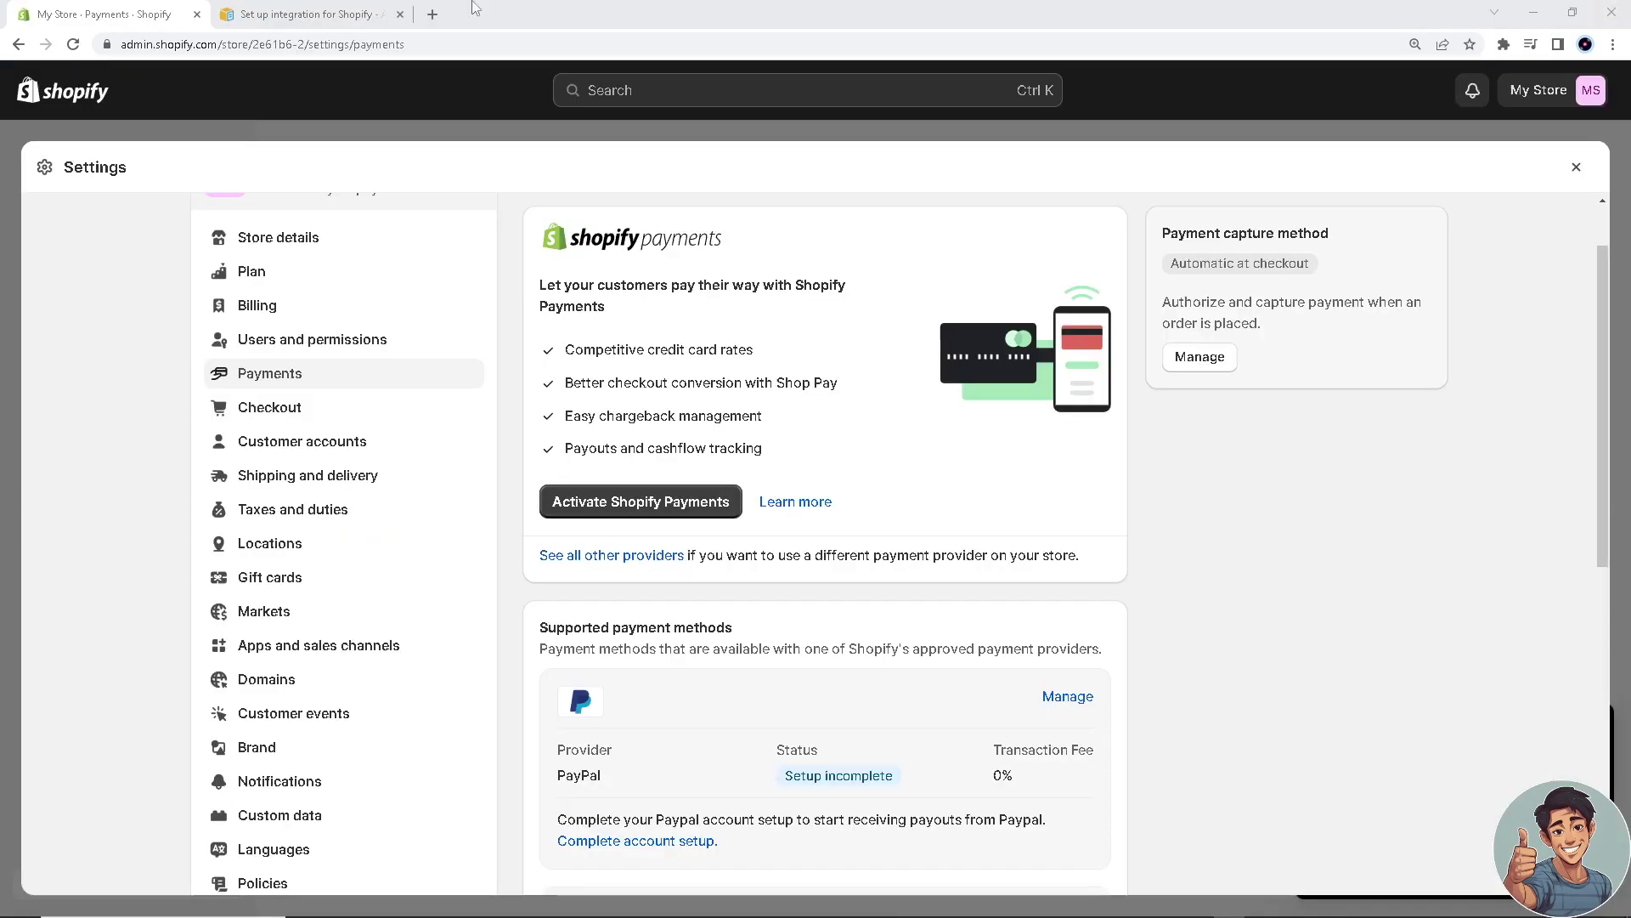
Close settings and open the Shopify App Store in a new tab from Add apps.
left_click(151, 5)
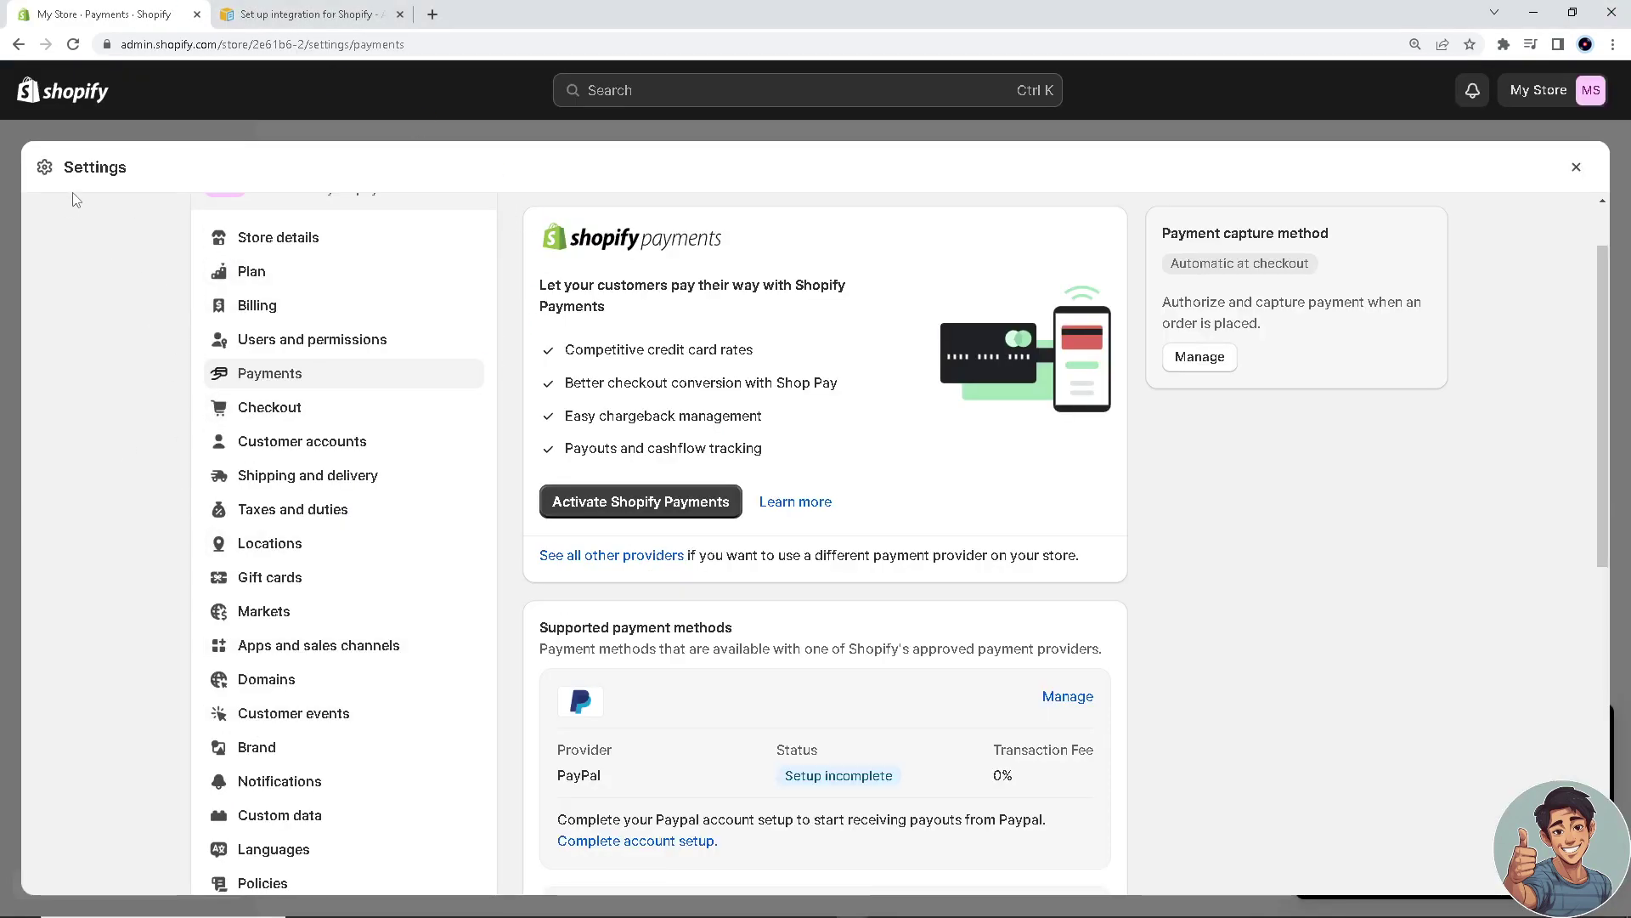
left_click(122, 134)
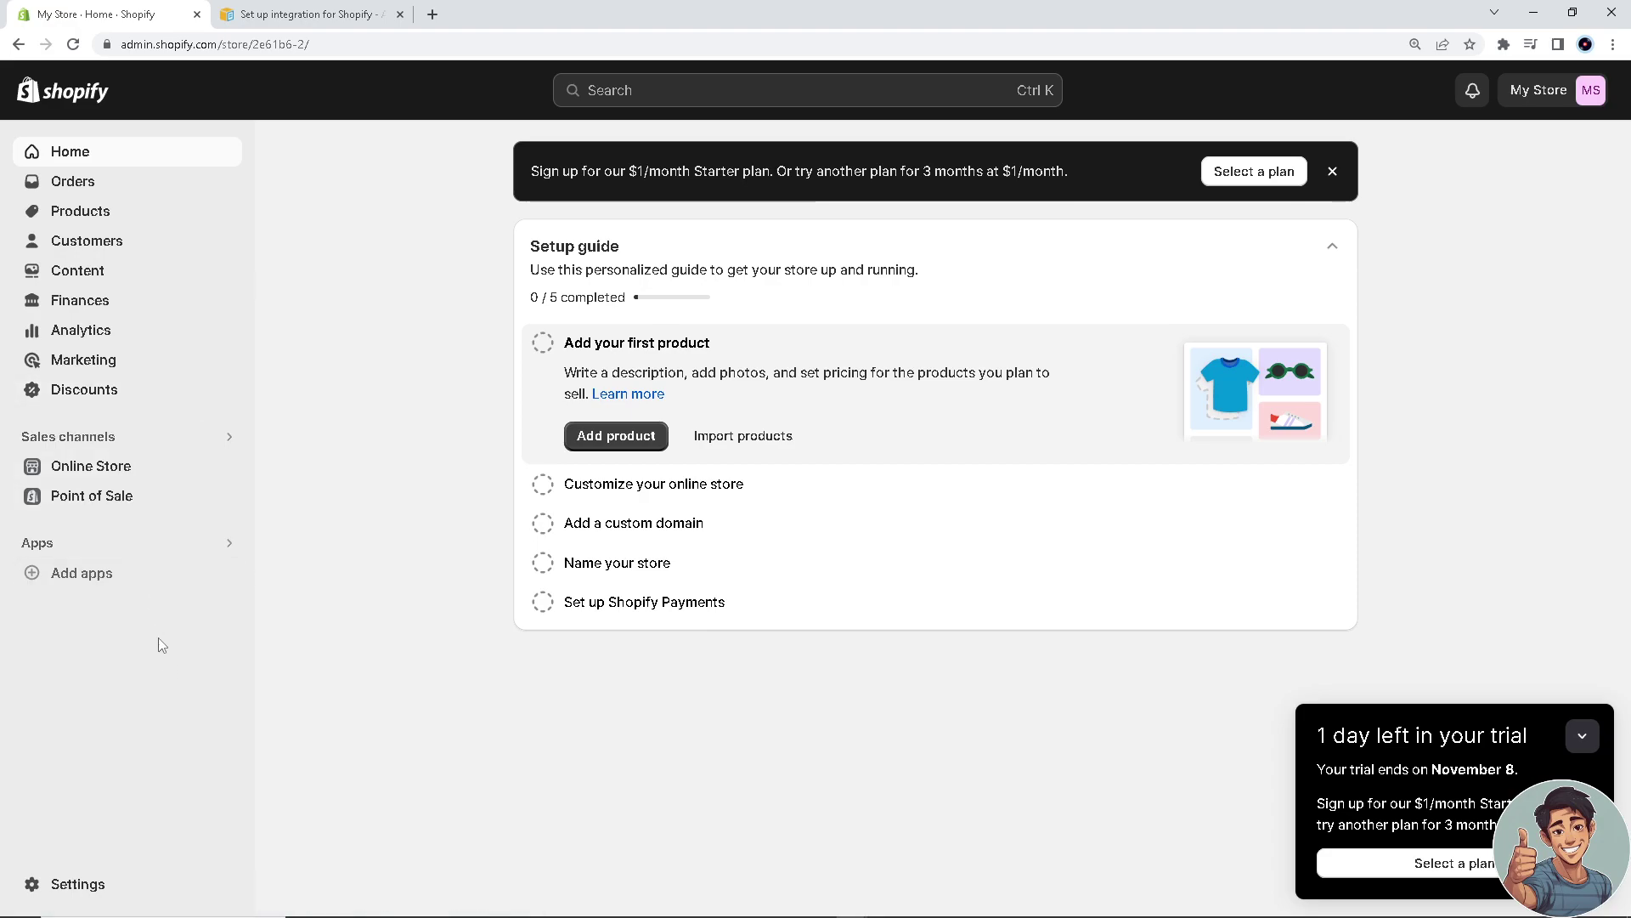
left_click(93, 583)
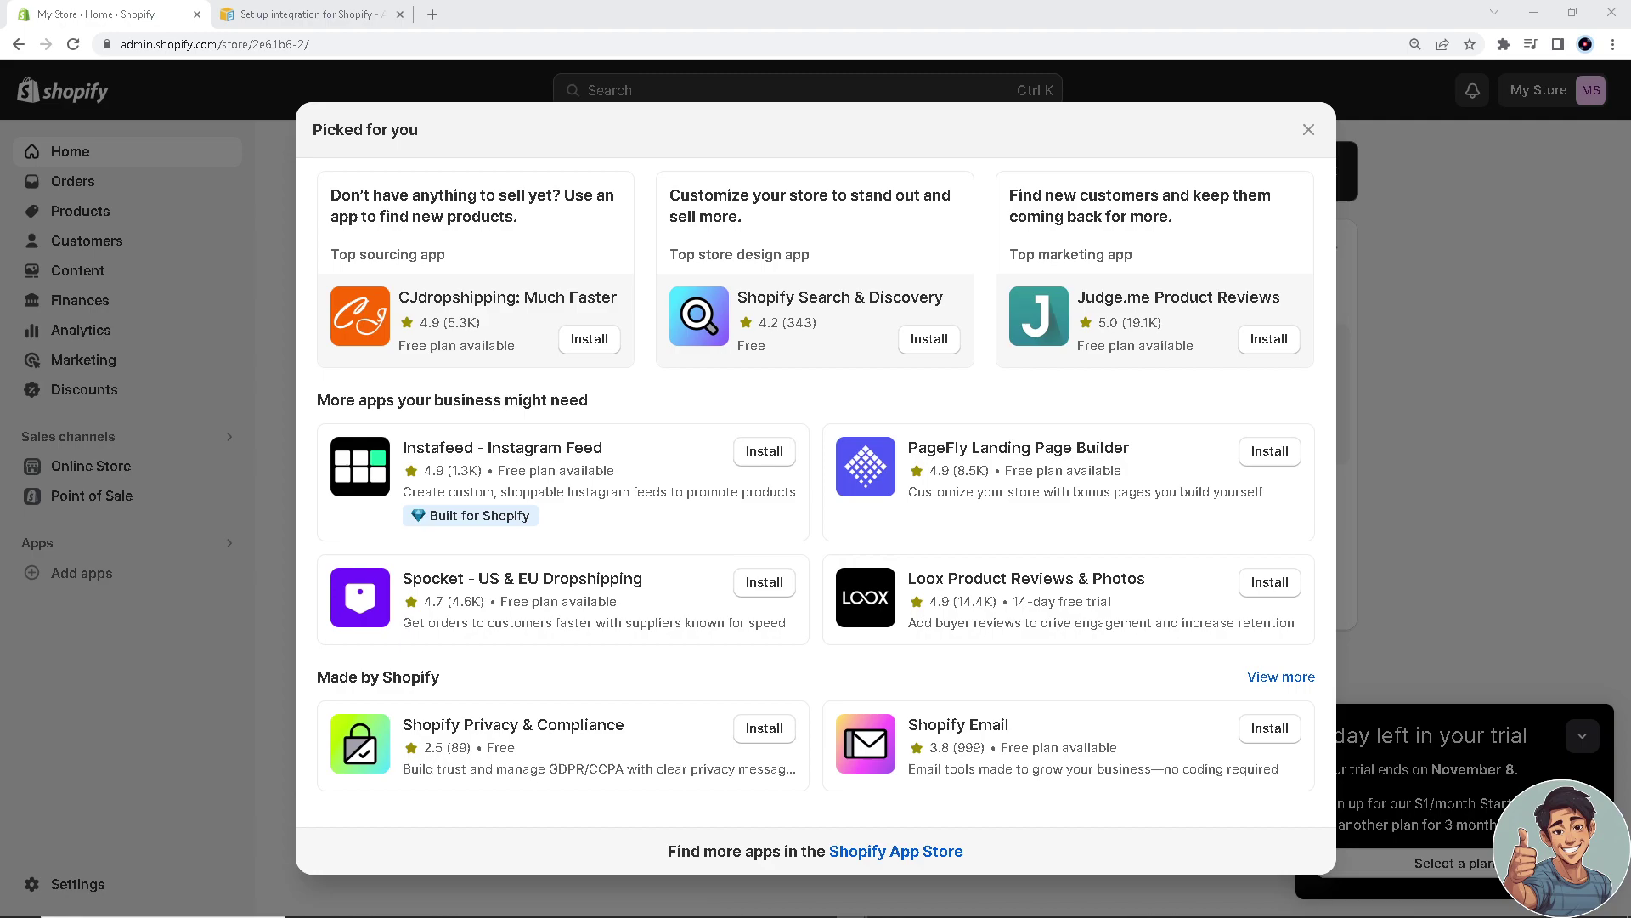
left_click(926, 852)
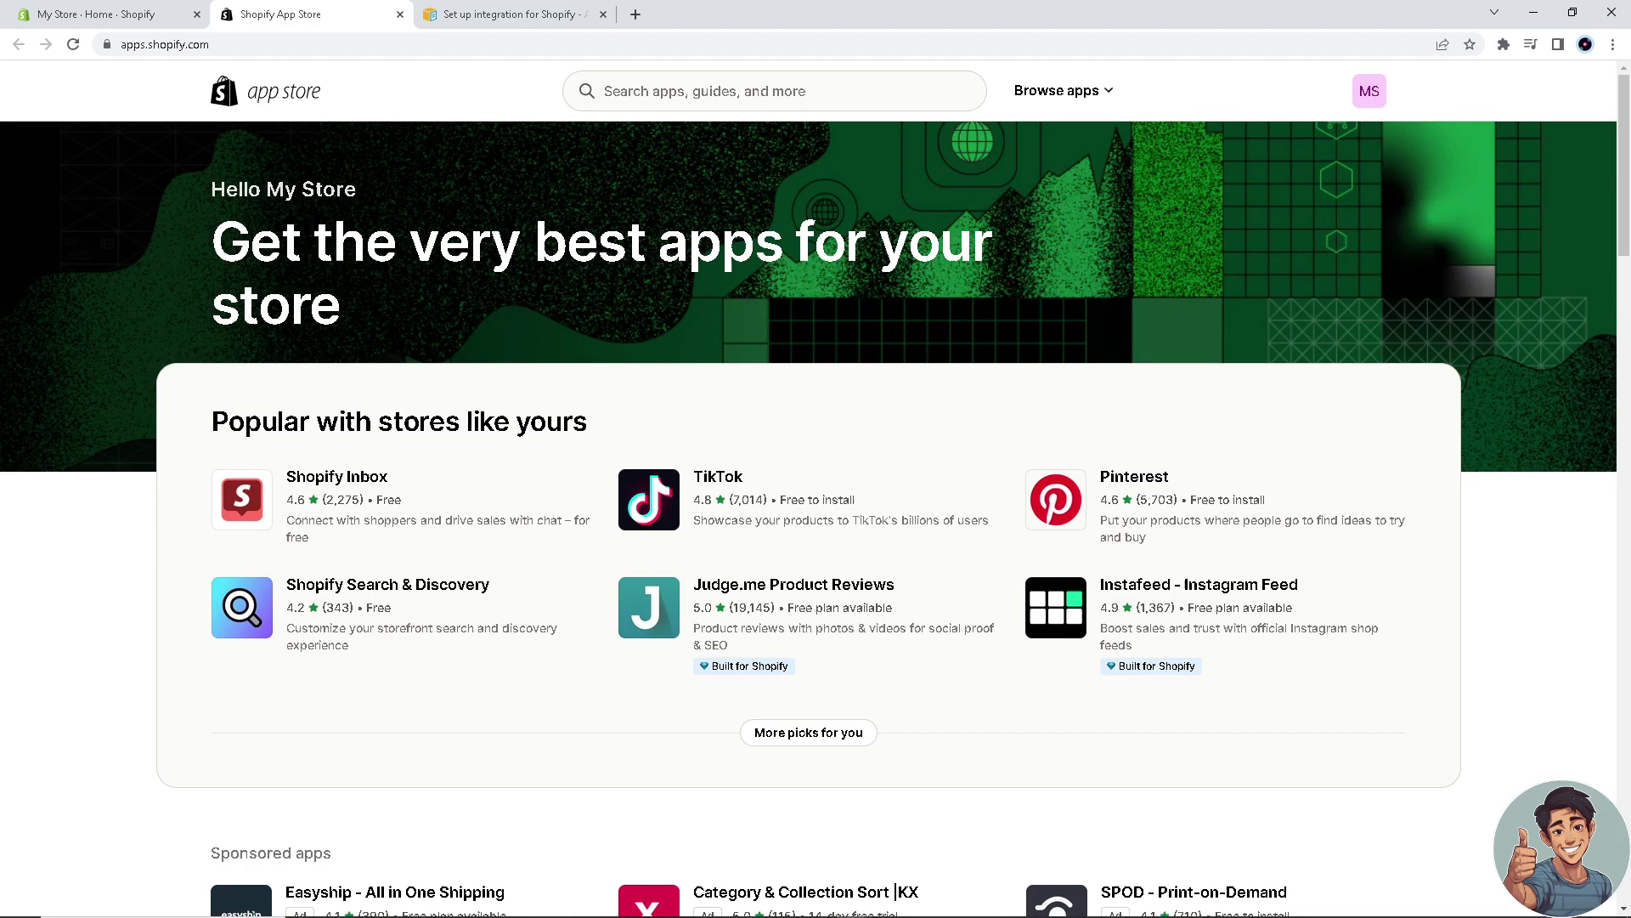
Search the App Store for 'amazon' to list the 408 matching apps.
left_click(751, 91)
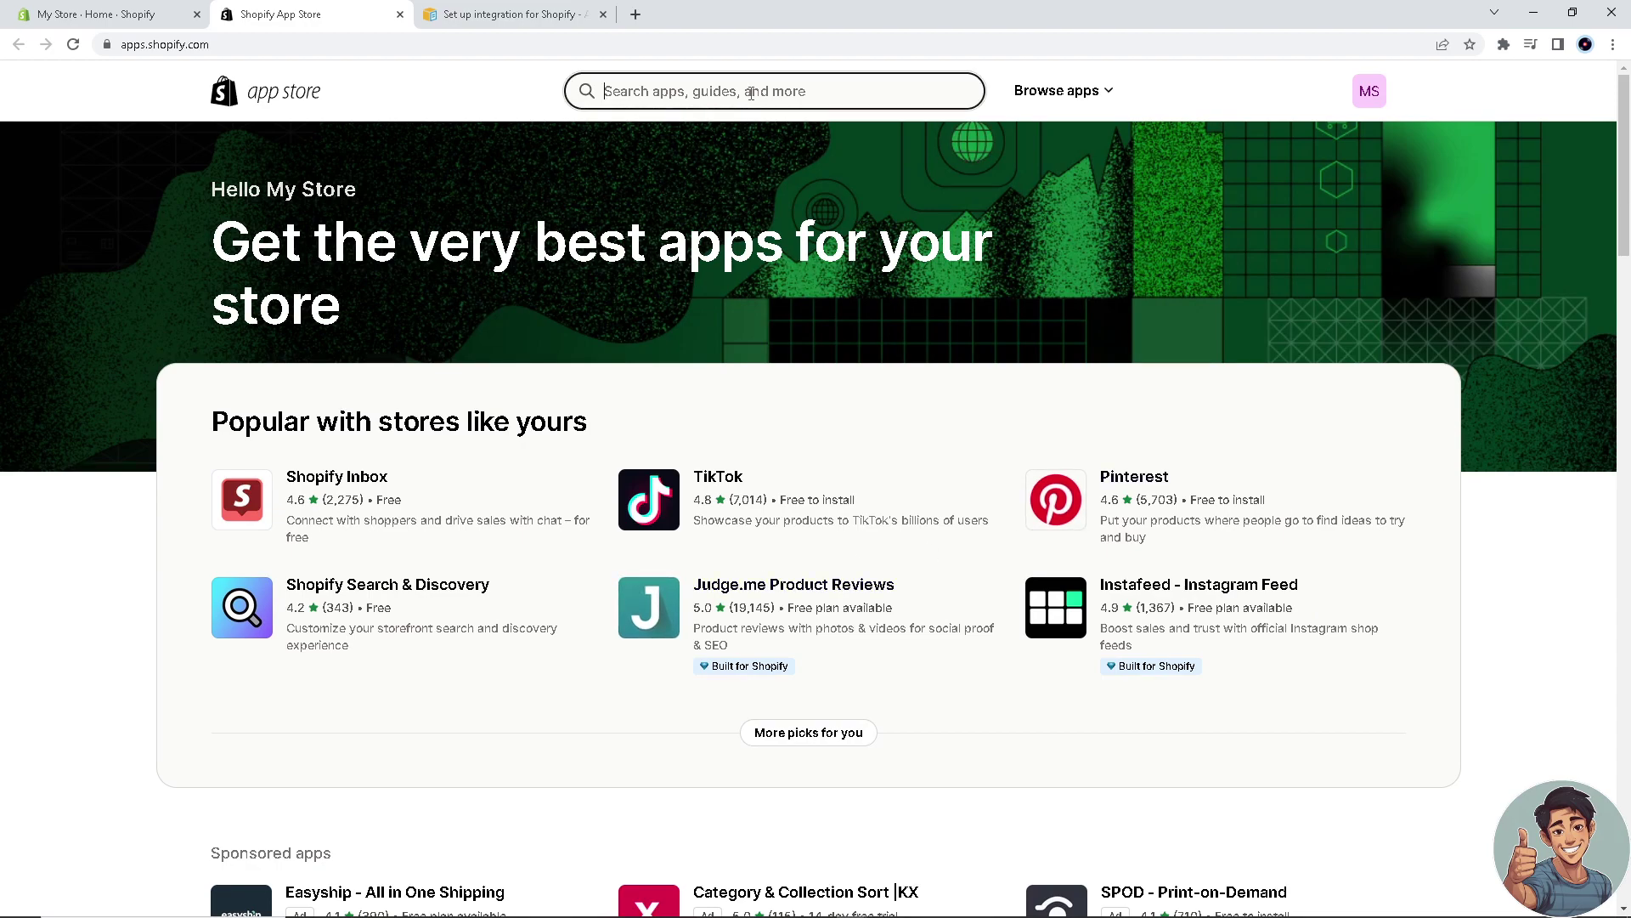
type("AMA")
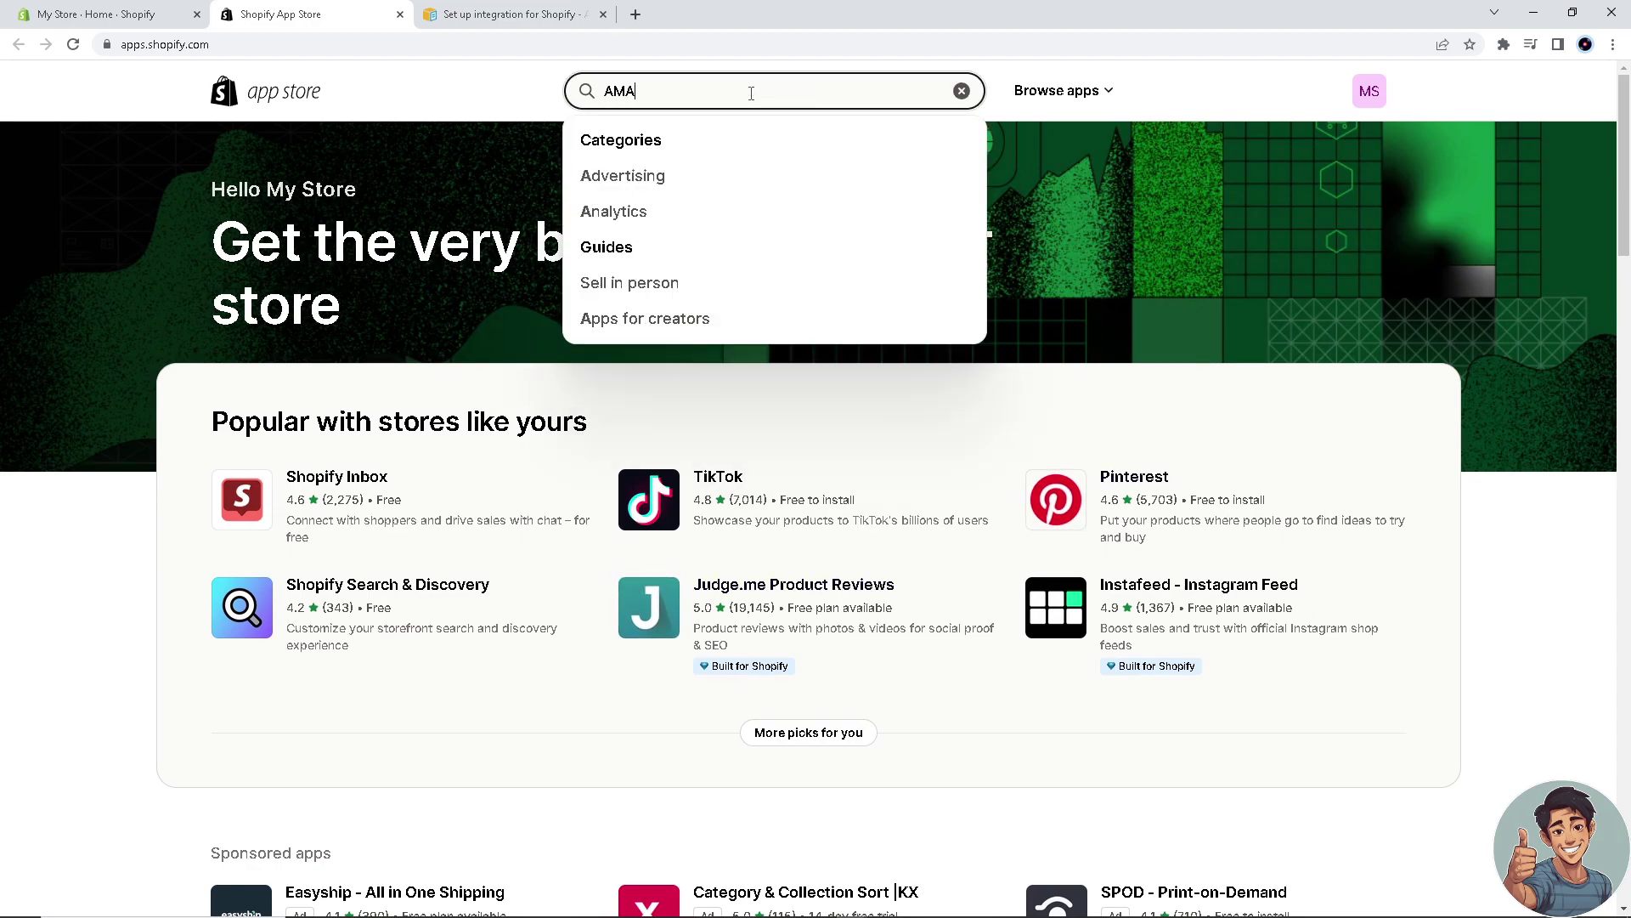
type("ZON")
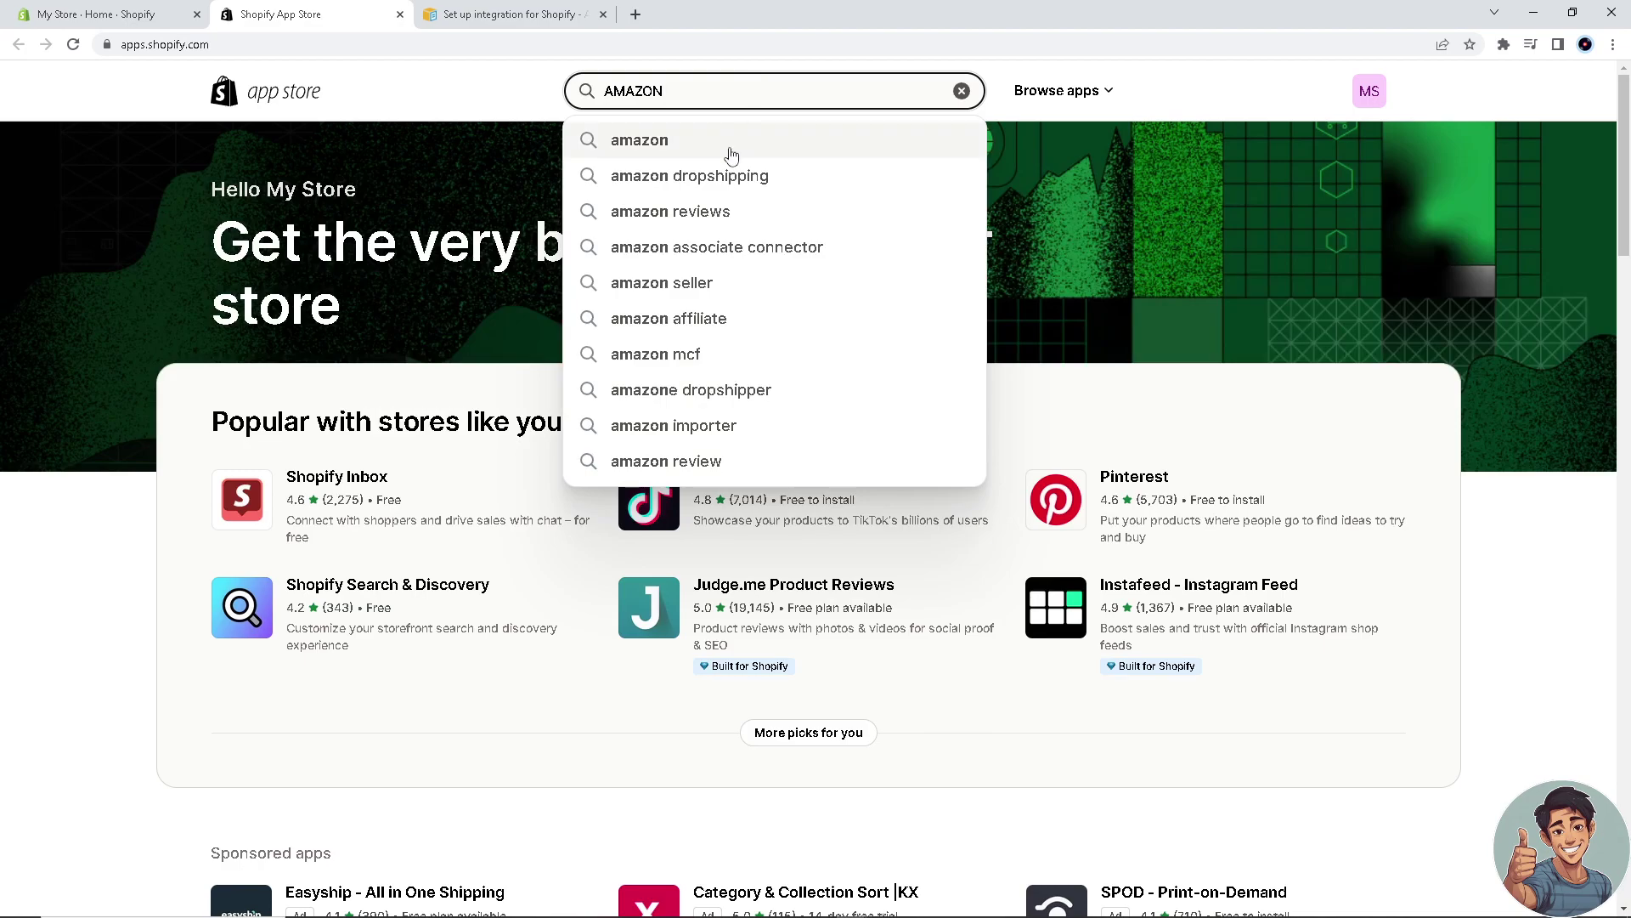
left_click(729, 143)
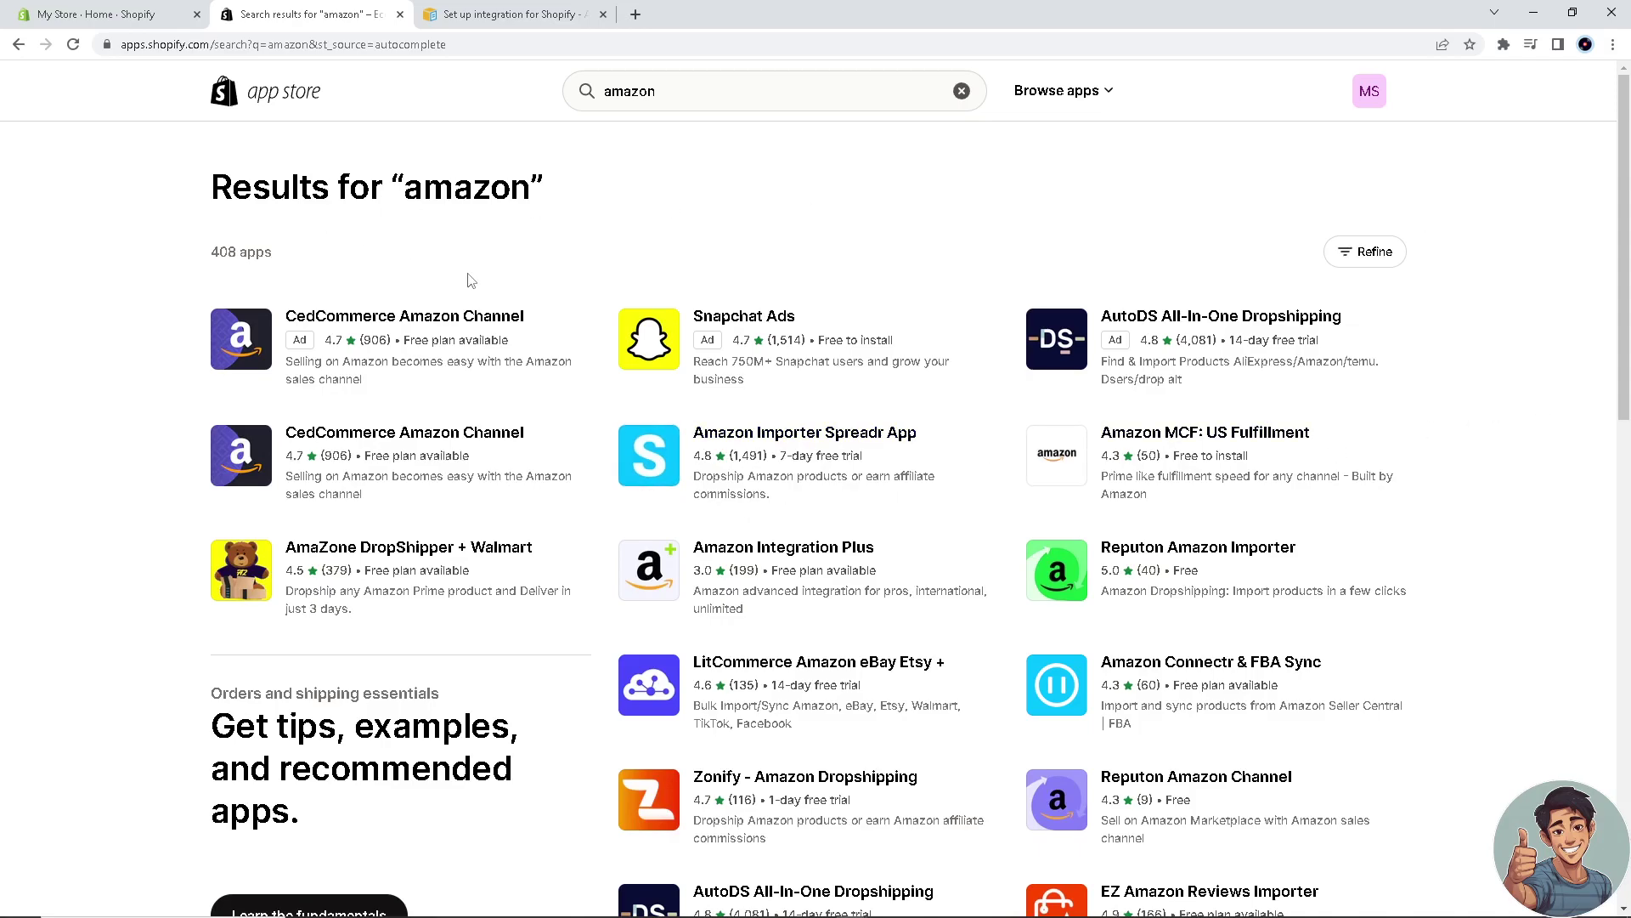
Open the Amazon Integration Plus listing by Feed.Biz from the search results.
left_click(751, 554)
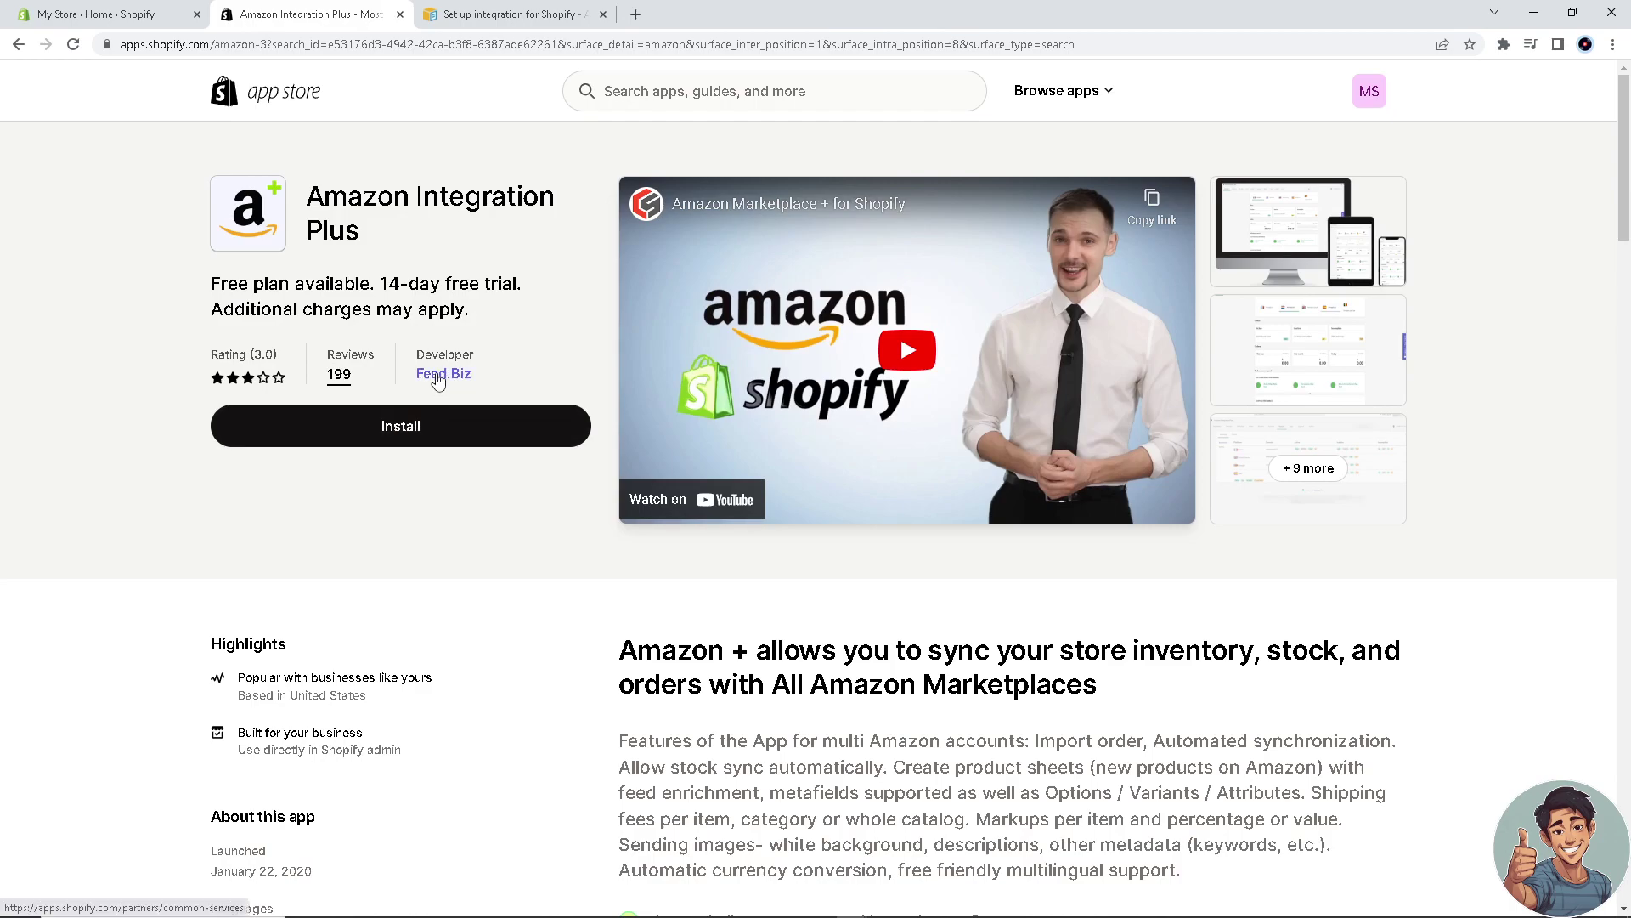
In the AWS Shopify guide, open step 1's console.aws.amazon.com link in a new tab.
left_click(513, 11)
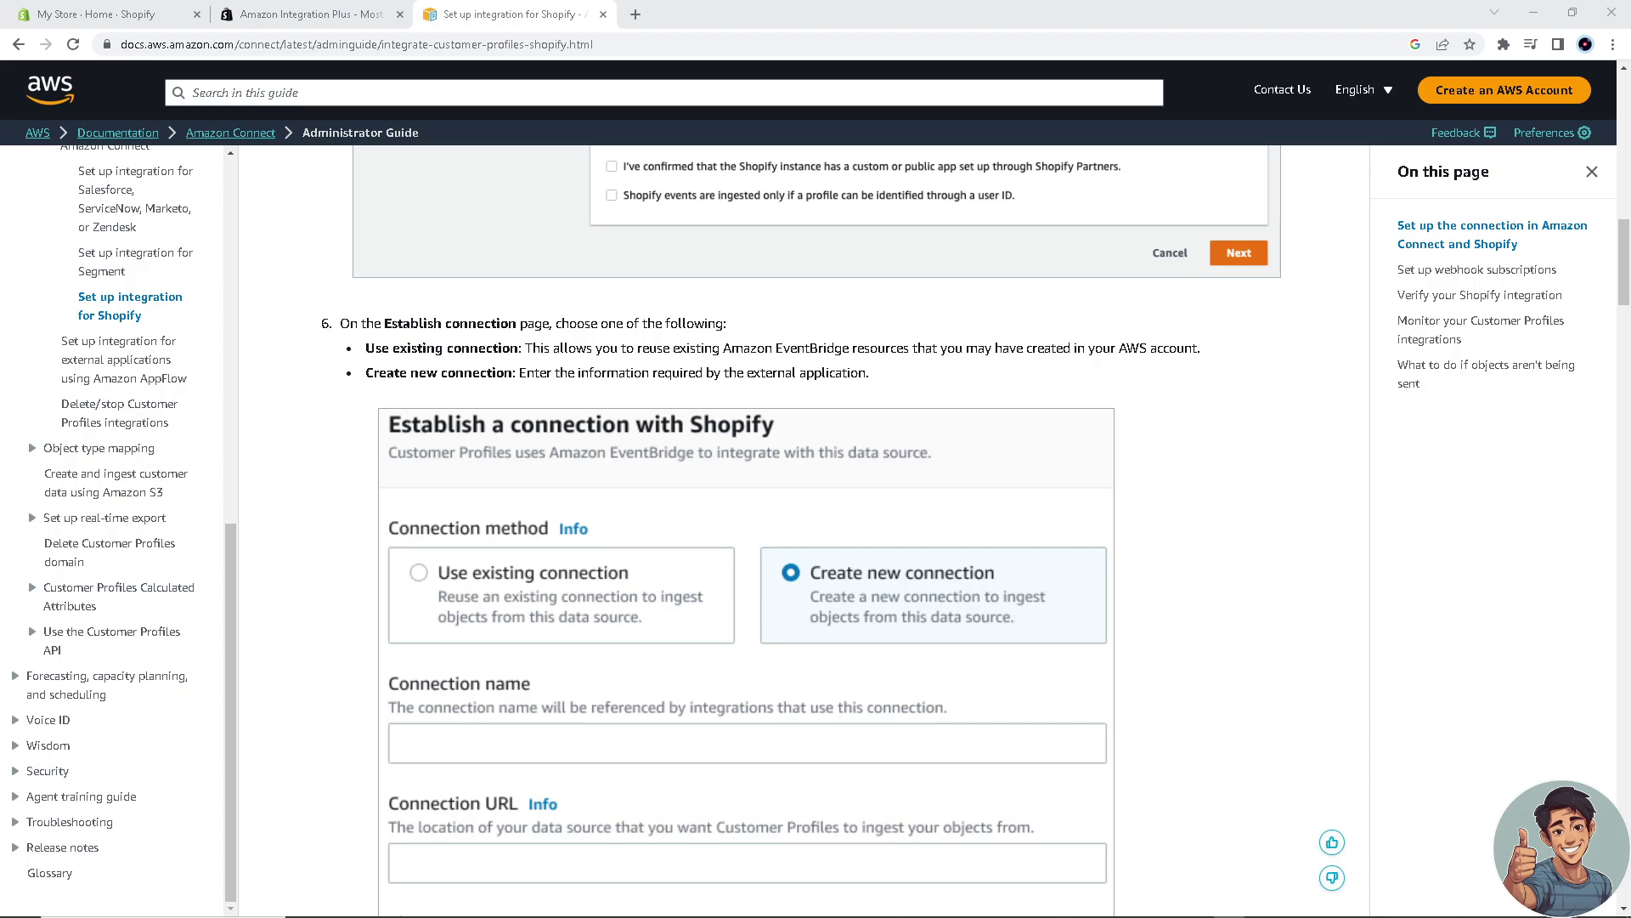
scroll(659, 463, "up", 5)
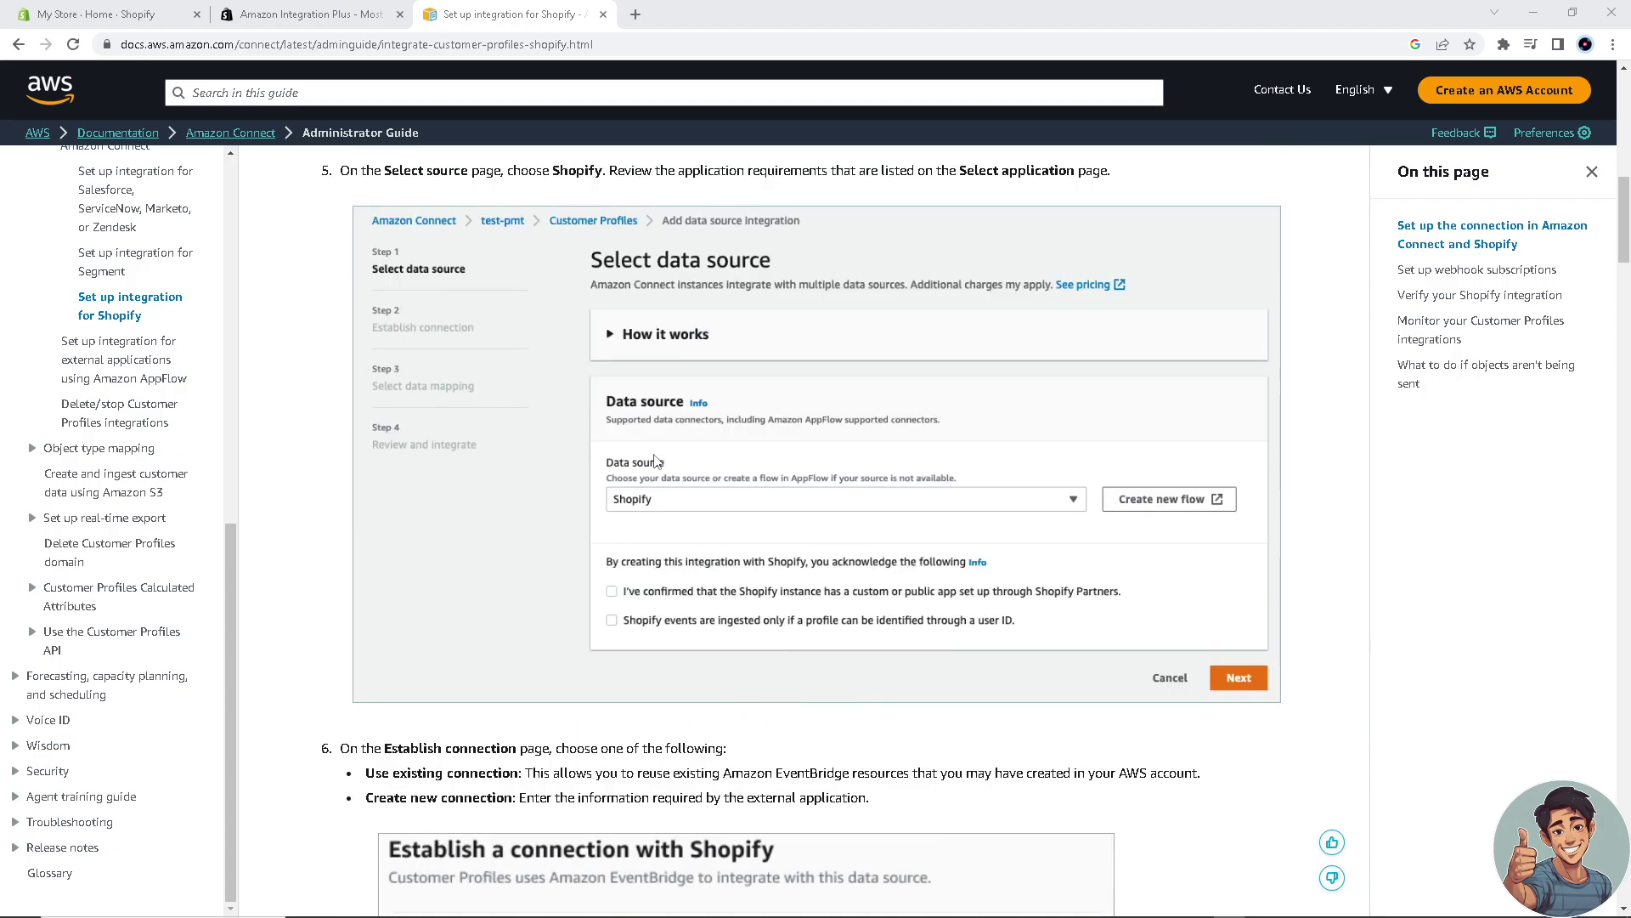
scroll(629, 469, "up", 6)
scroll(627, 470, "up", 4)
scroll(612, 467, "up", 3)
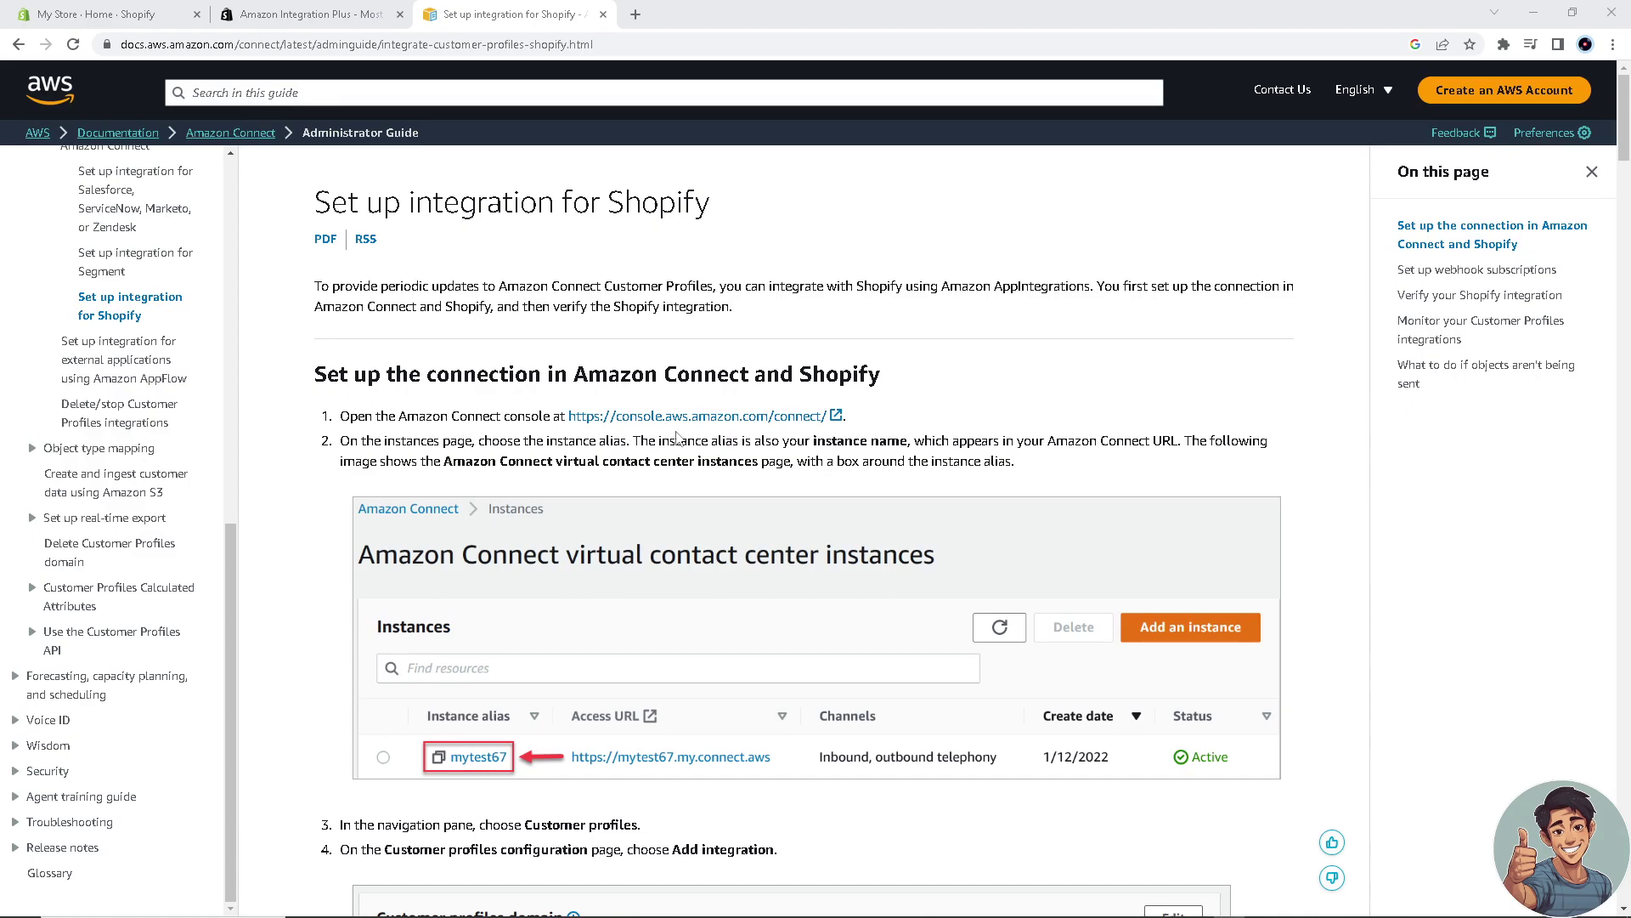
right_click(702, 417)
left_click(739, 429)
Scroll the guide back down to step 5 about choosing Shopify as the data source.
scroll(464, 439, "down", 1)
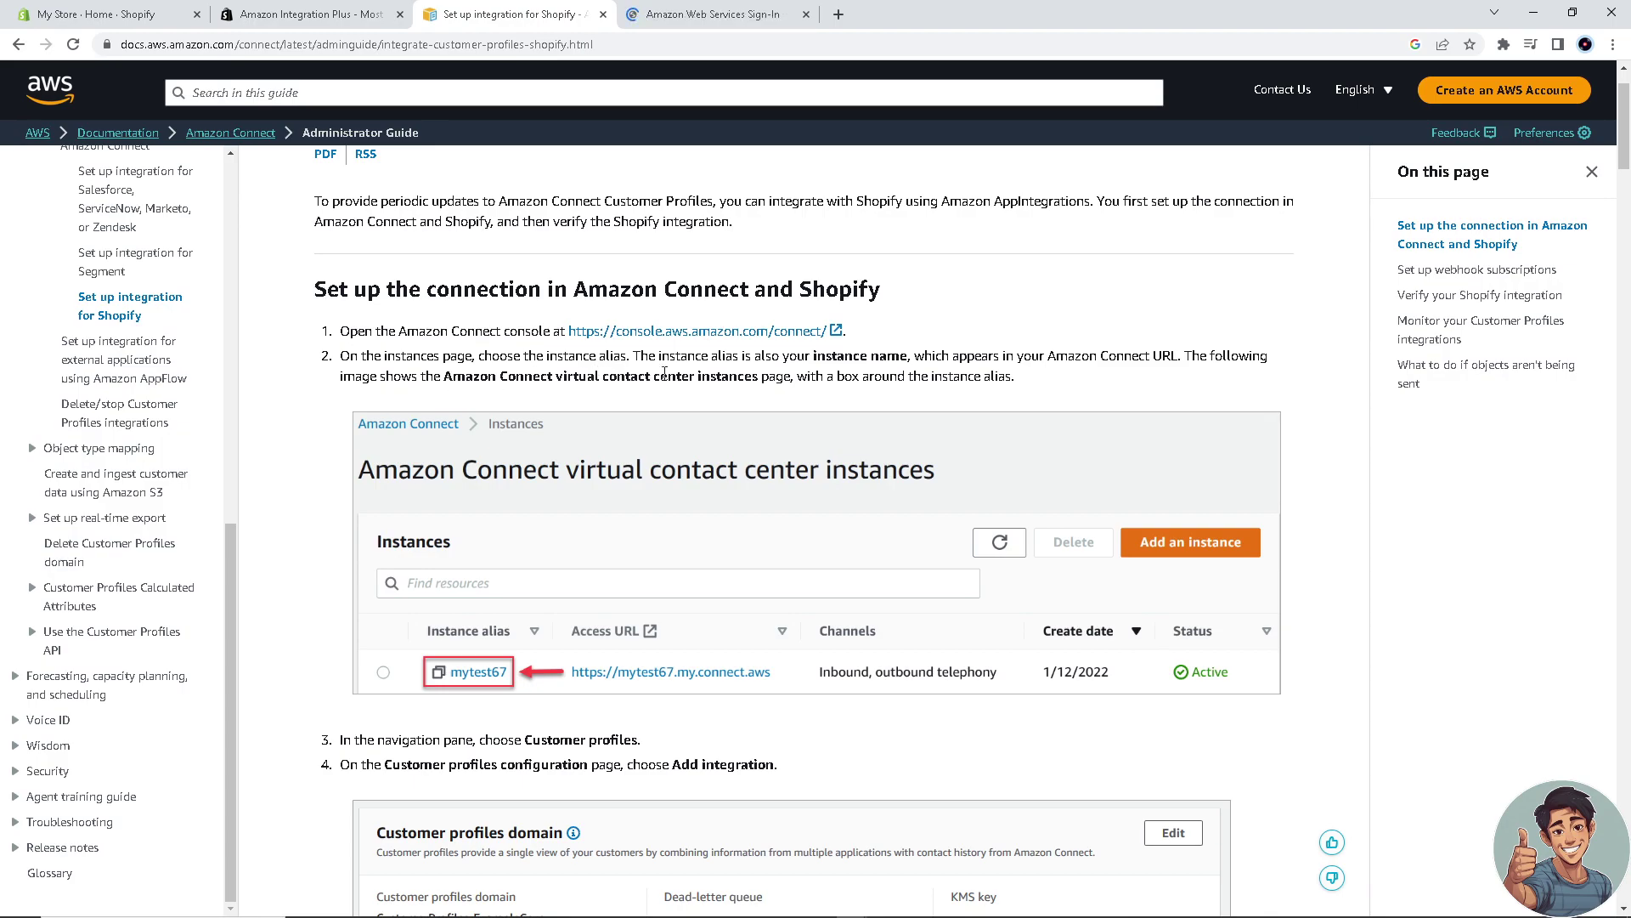
scroll(665, 372, "down", 1)
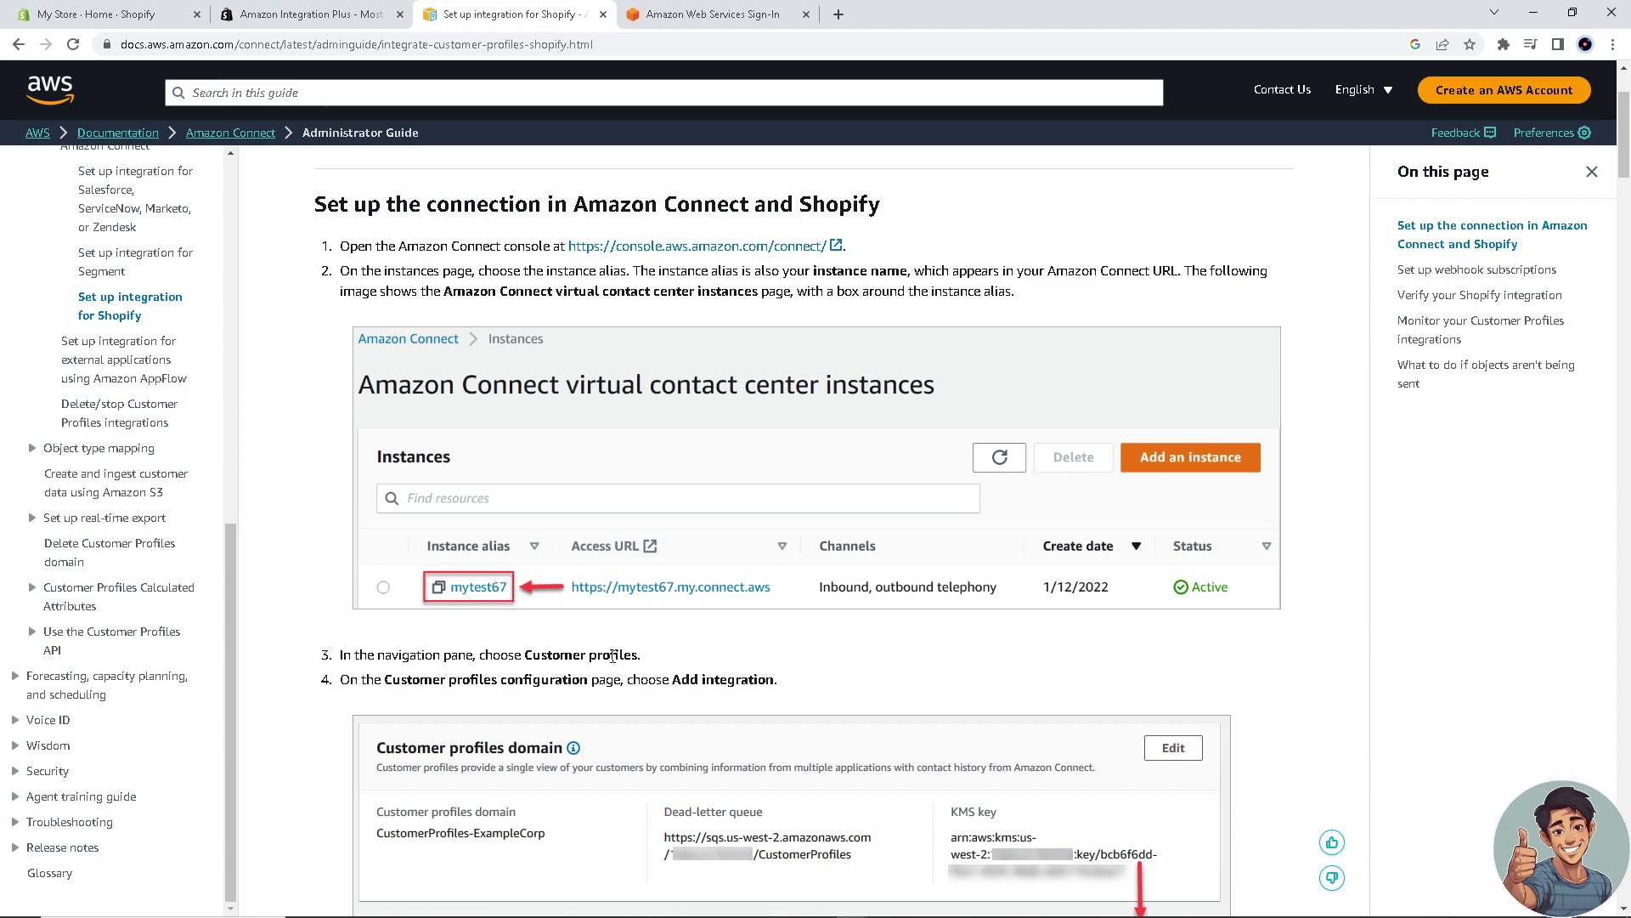
scroll(594, 639, "down", 1)
scroll(531, 612, "down", 1)
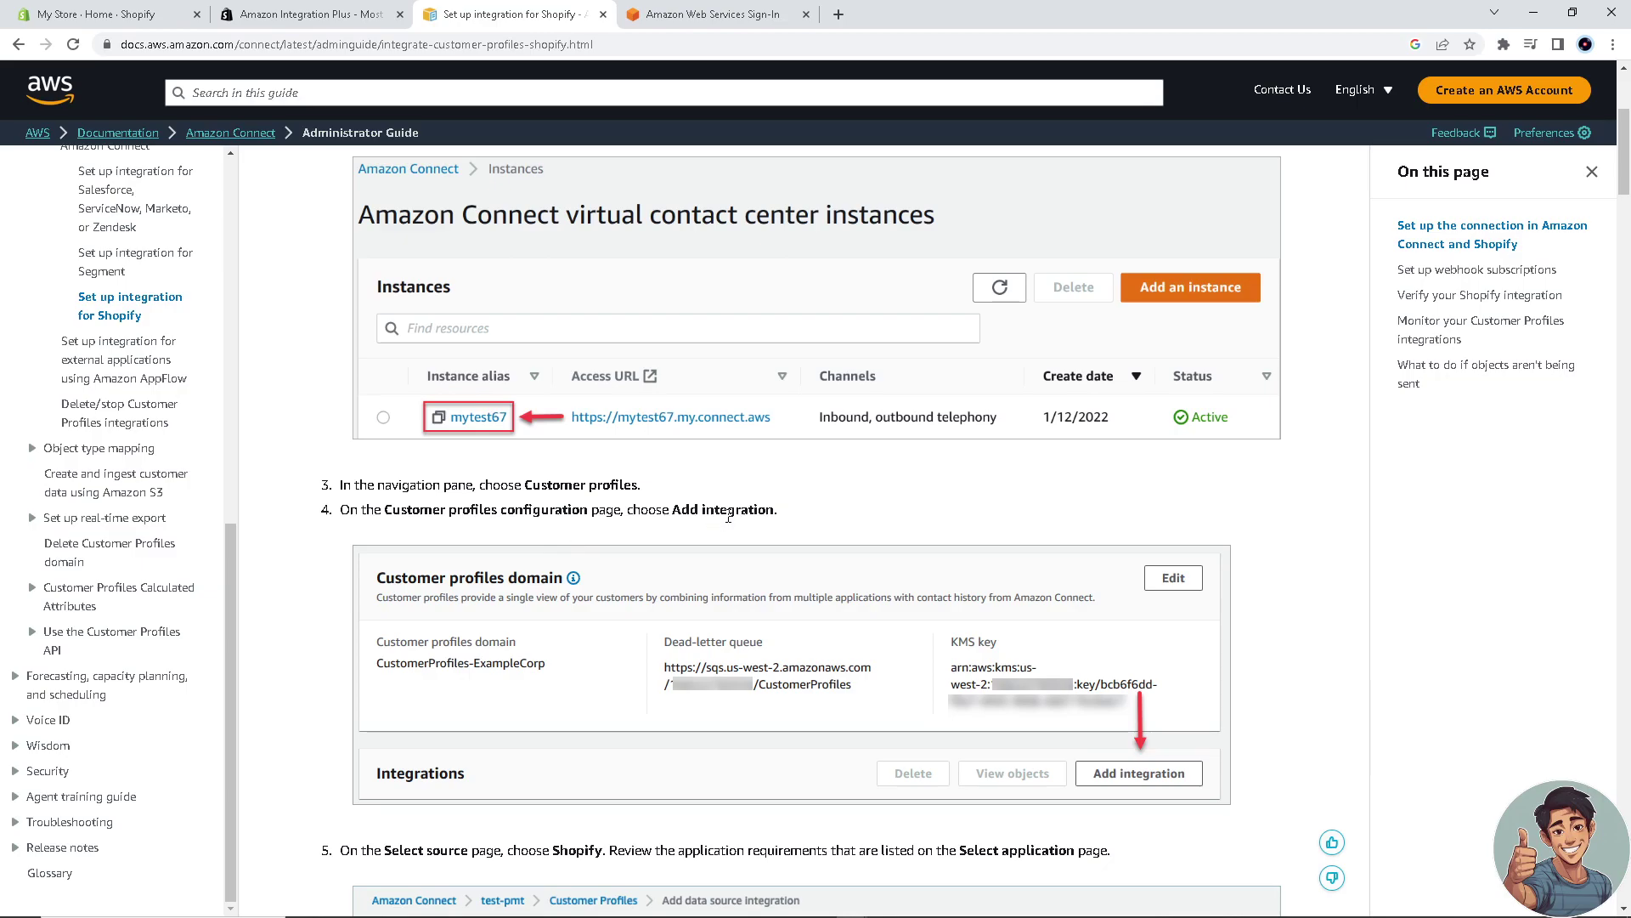
scroll(751, 515, "down", 4)
scroll(429, 477, "down", 1)
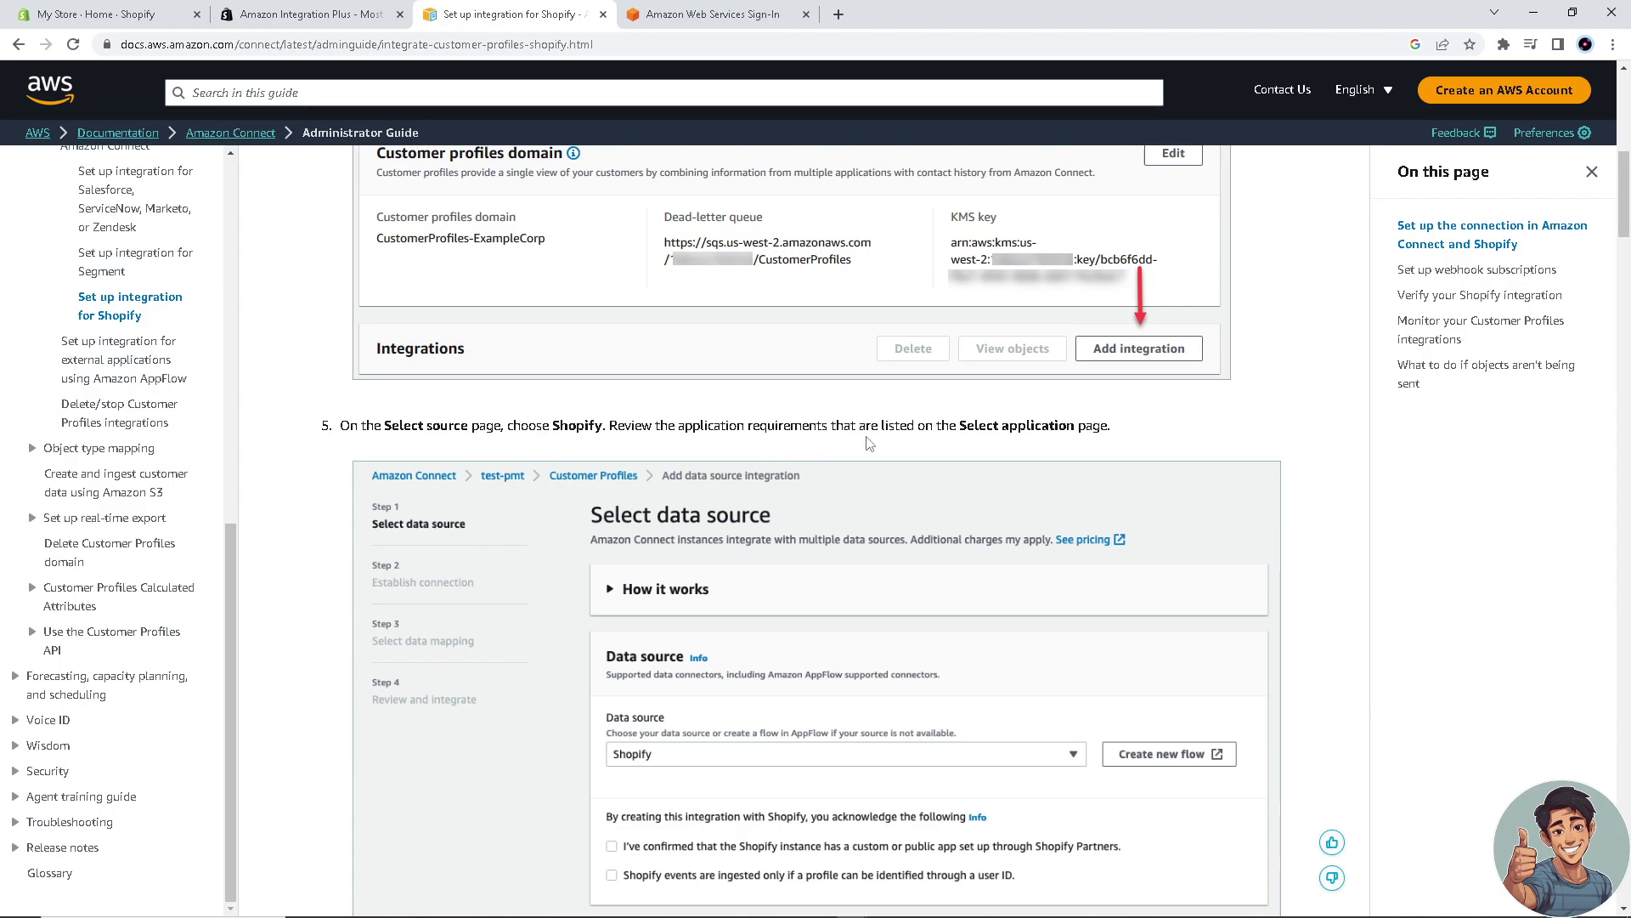
Read steps 6–13, webhook subscriptions and the footer, then return to Verify your Shopify integration.
scroll(991, 442, "down", 3)
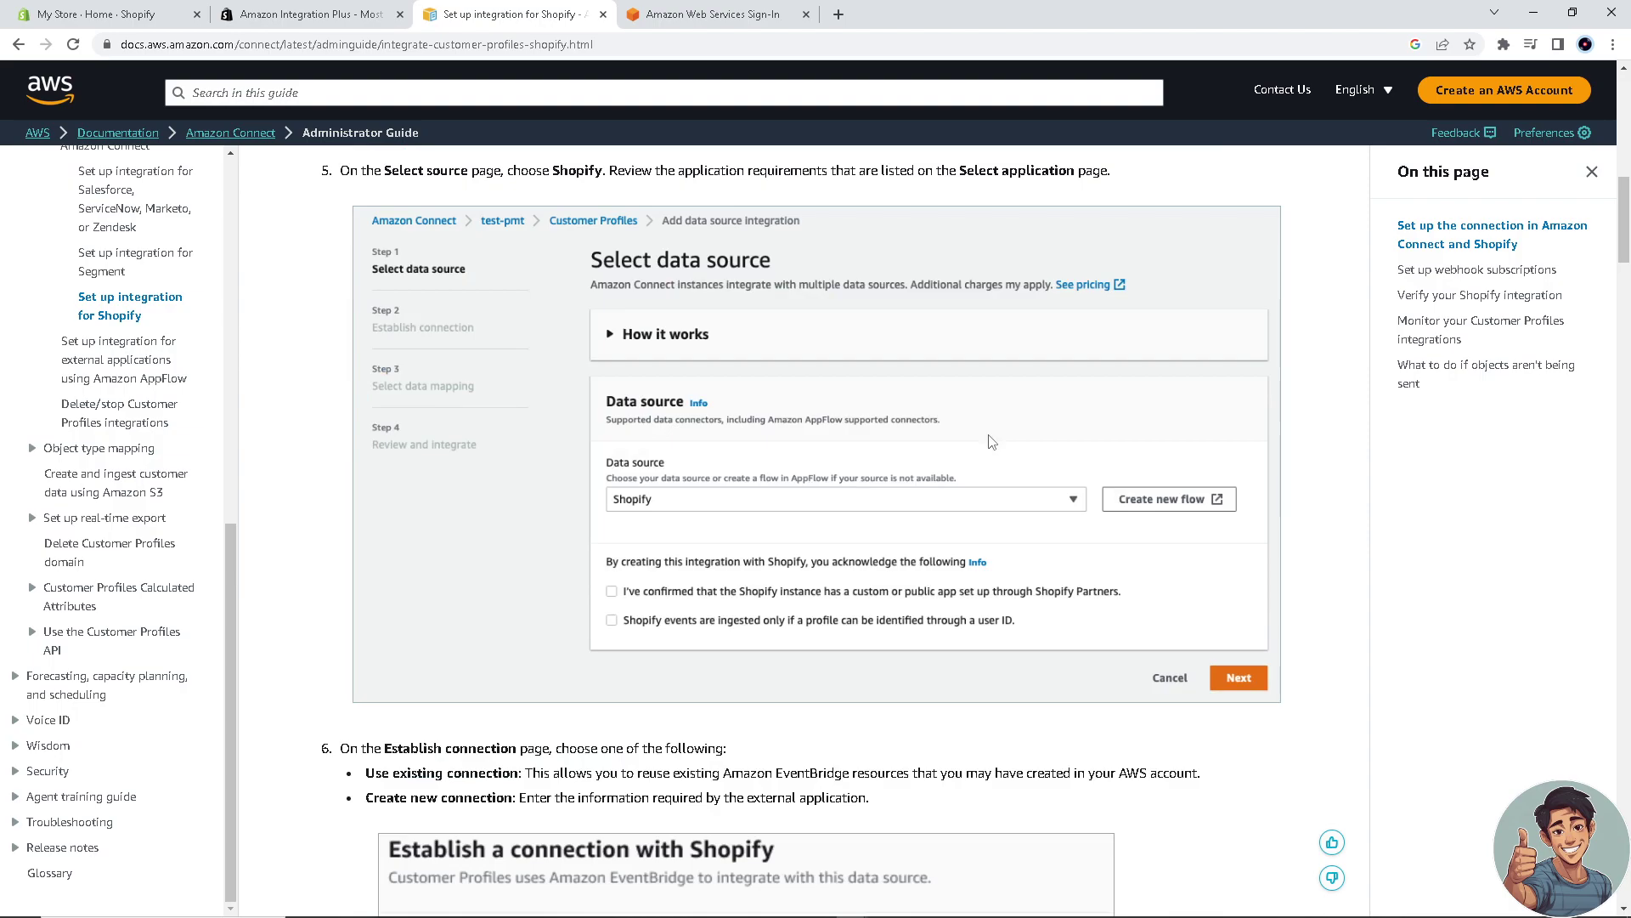
scroll(983, 452, "down", 3)
scroll(796, 536, "down", 3)
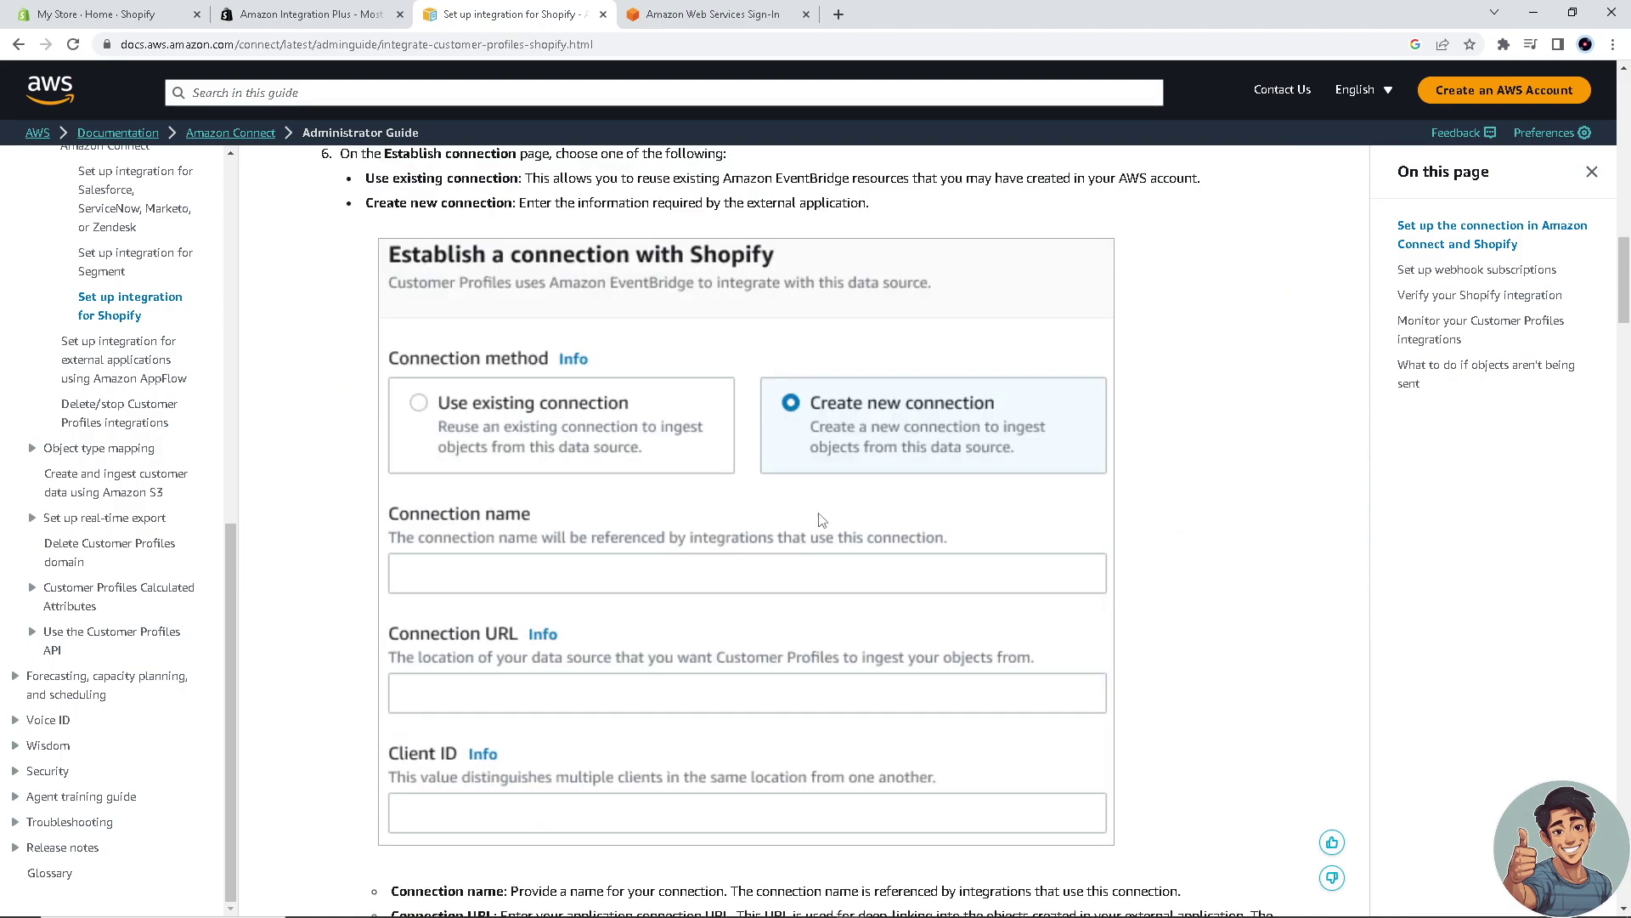
scroll(821, 520, "down", 1)
scroll(832, 527, "down", 2)
scroll(846, 539, "down", 2)
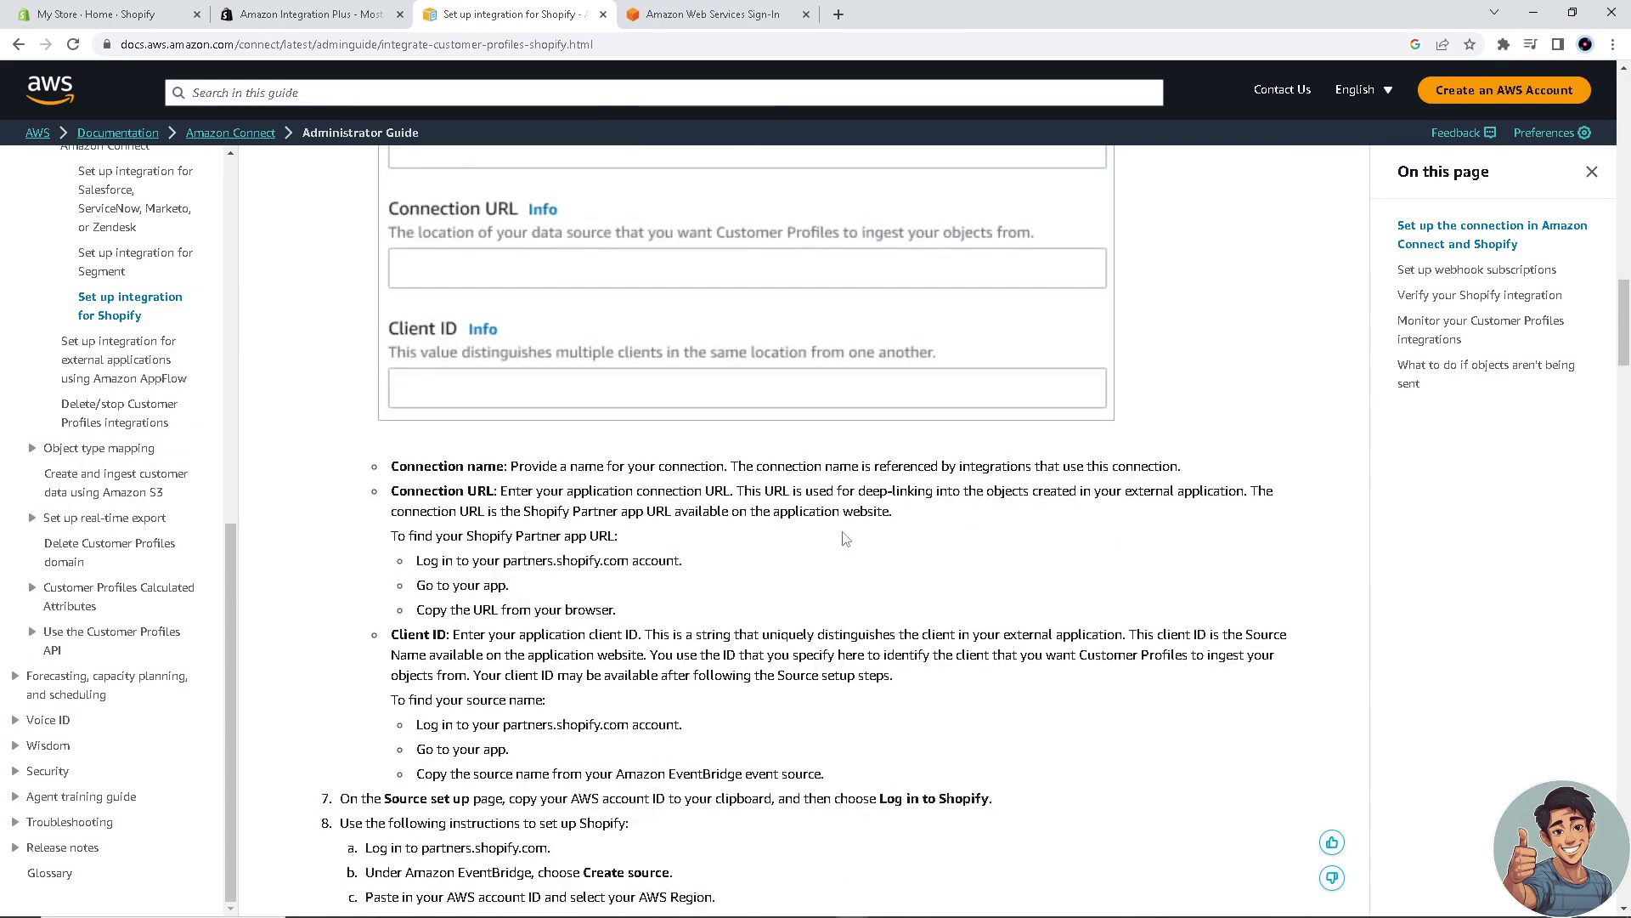
scroll(845, 539, "down", 4)
scroll(846, 535, "down", 5)
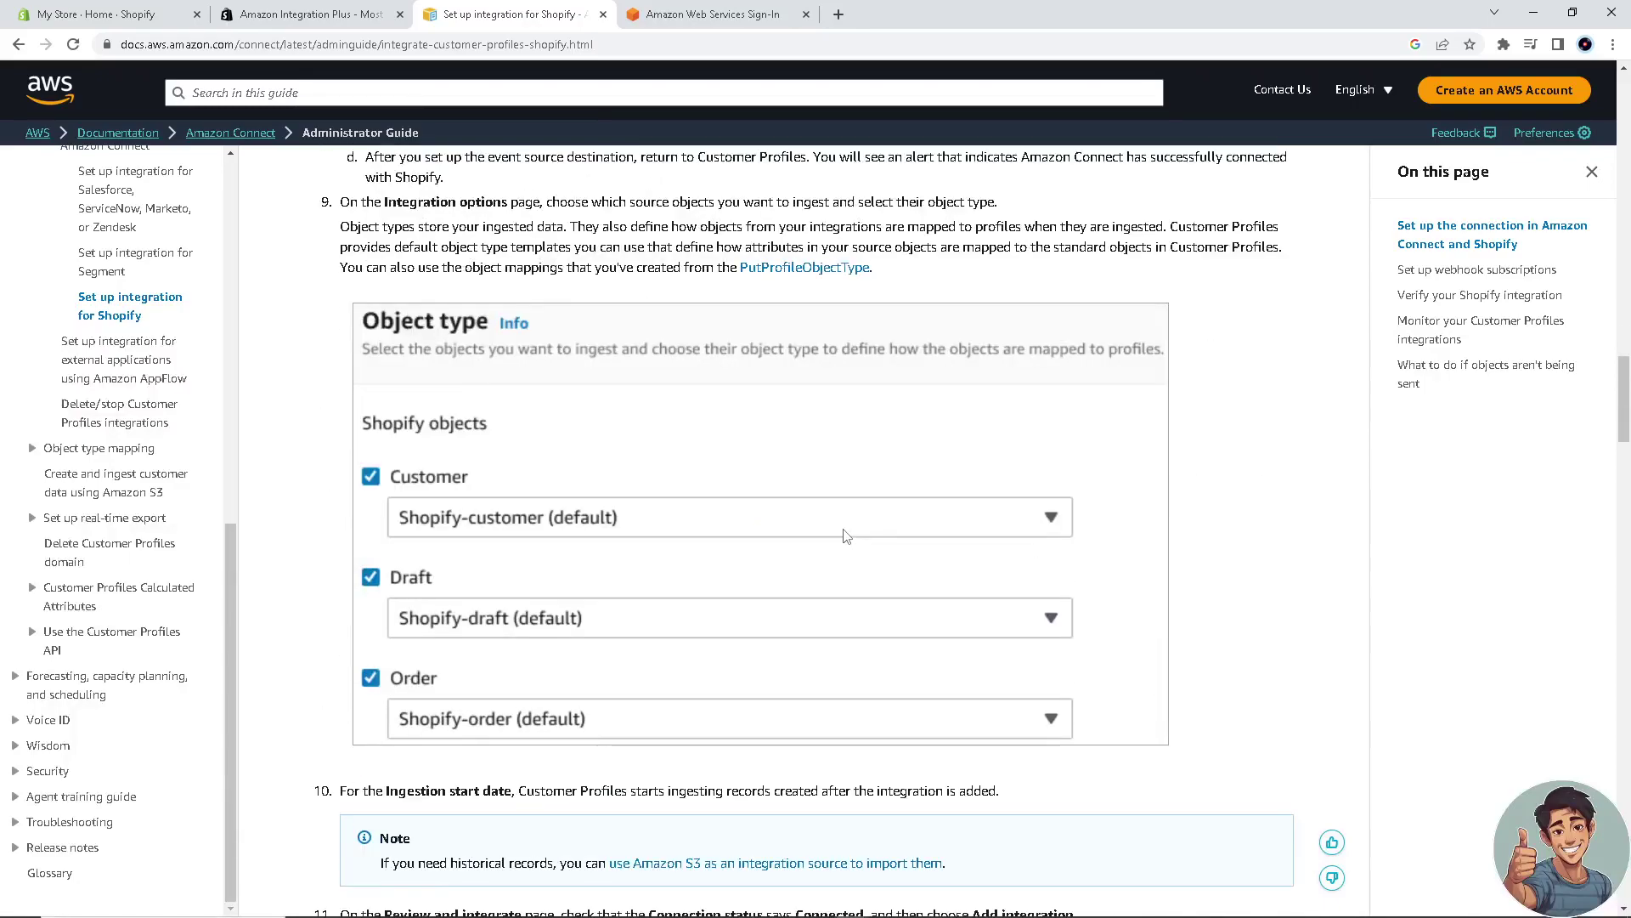
scroll(846, 535, "down", 3)
scroll(846, 536, "down", 5)
scroll(846, 535, "down", 2)
scroll(846, 535, "down", 8)
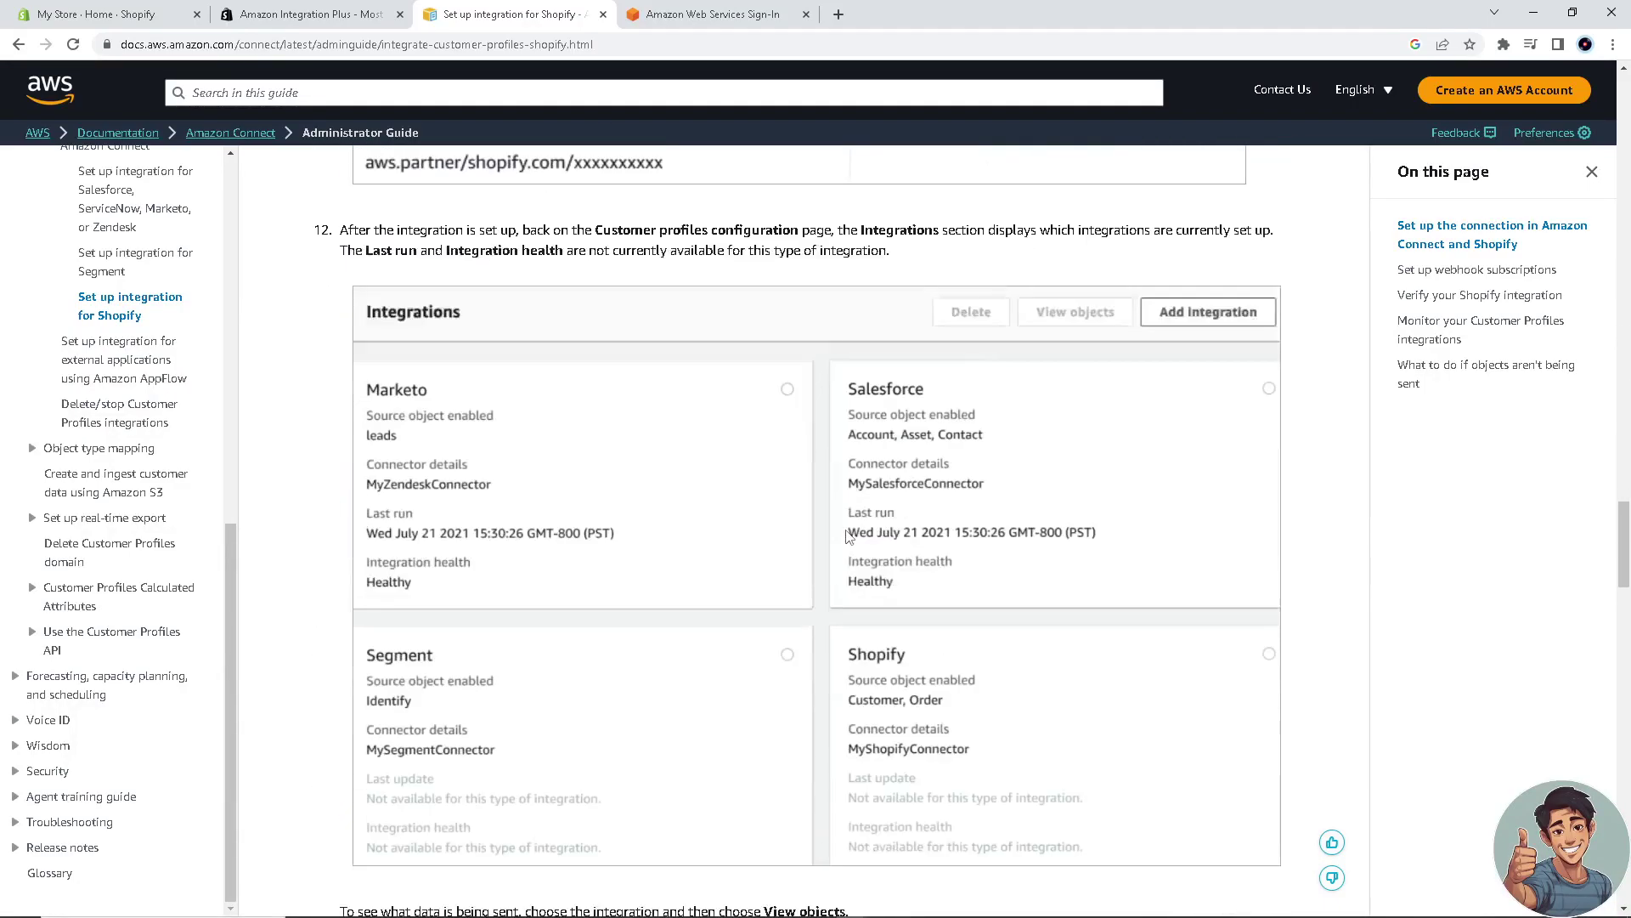
scroll(846, 535, "down", 4)
scroll(846, 535, "down", 5)
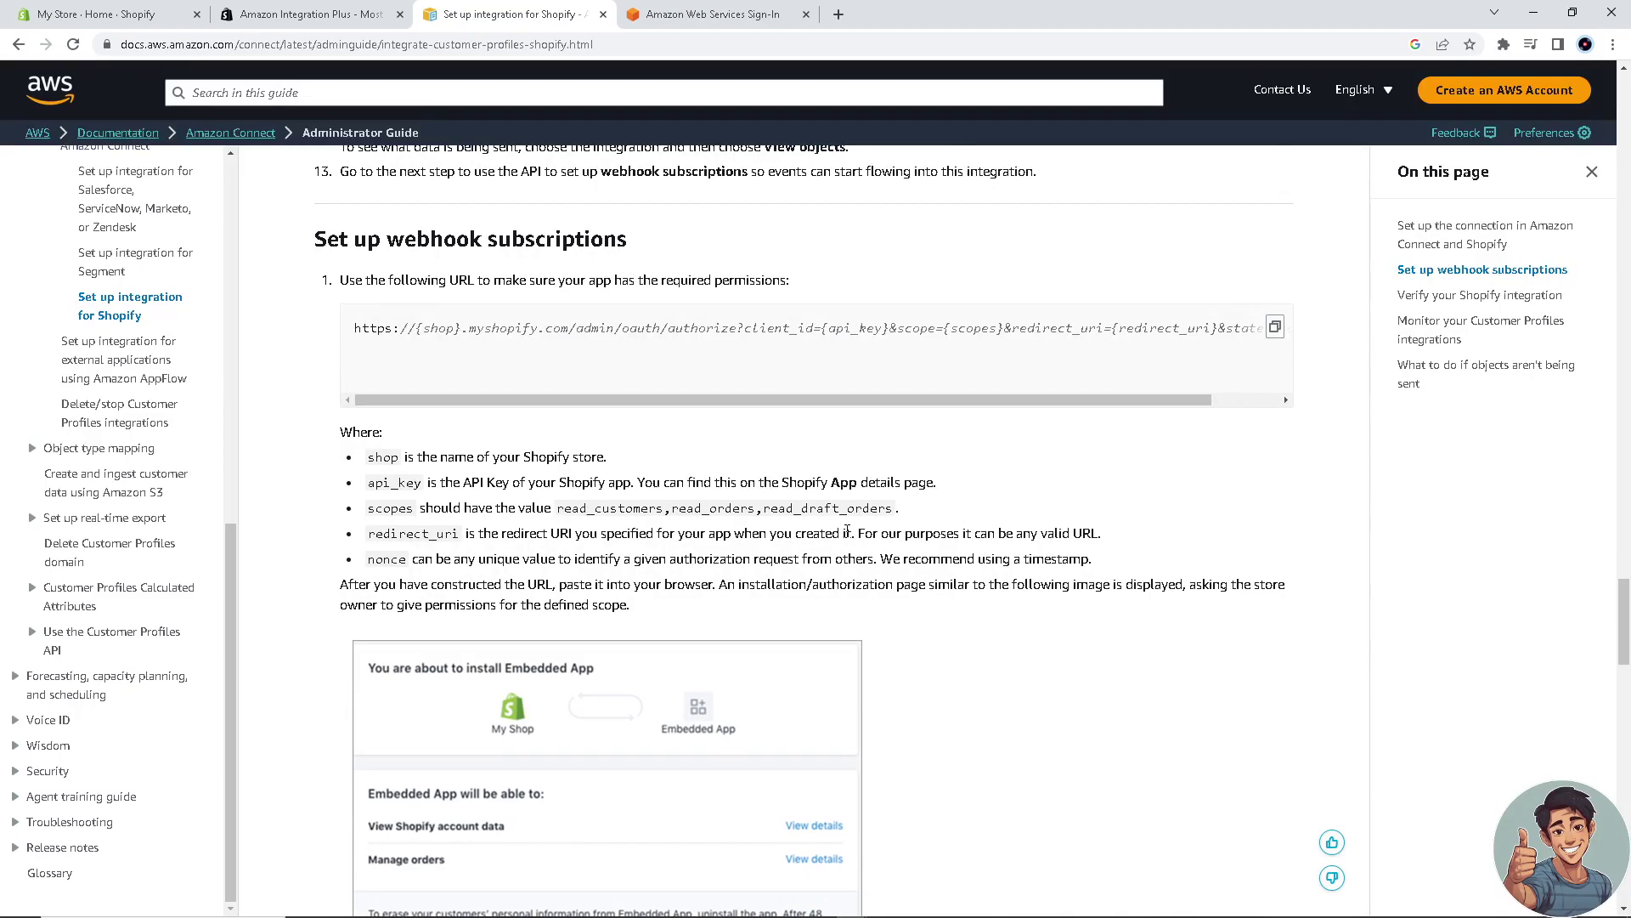
scroll(847, 531, "down", 2)
scroll(847, 531, "down", 4)
scroll(847, 531, "down", 3)
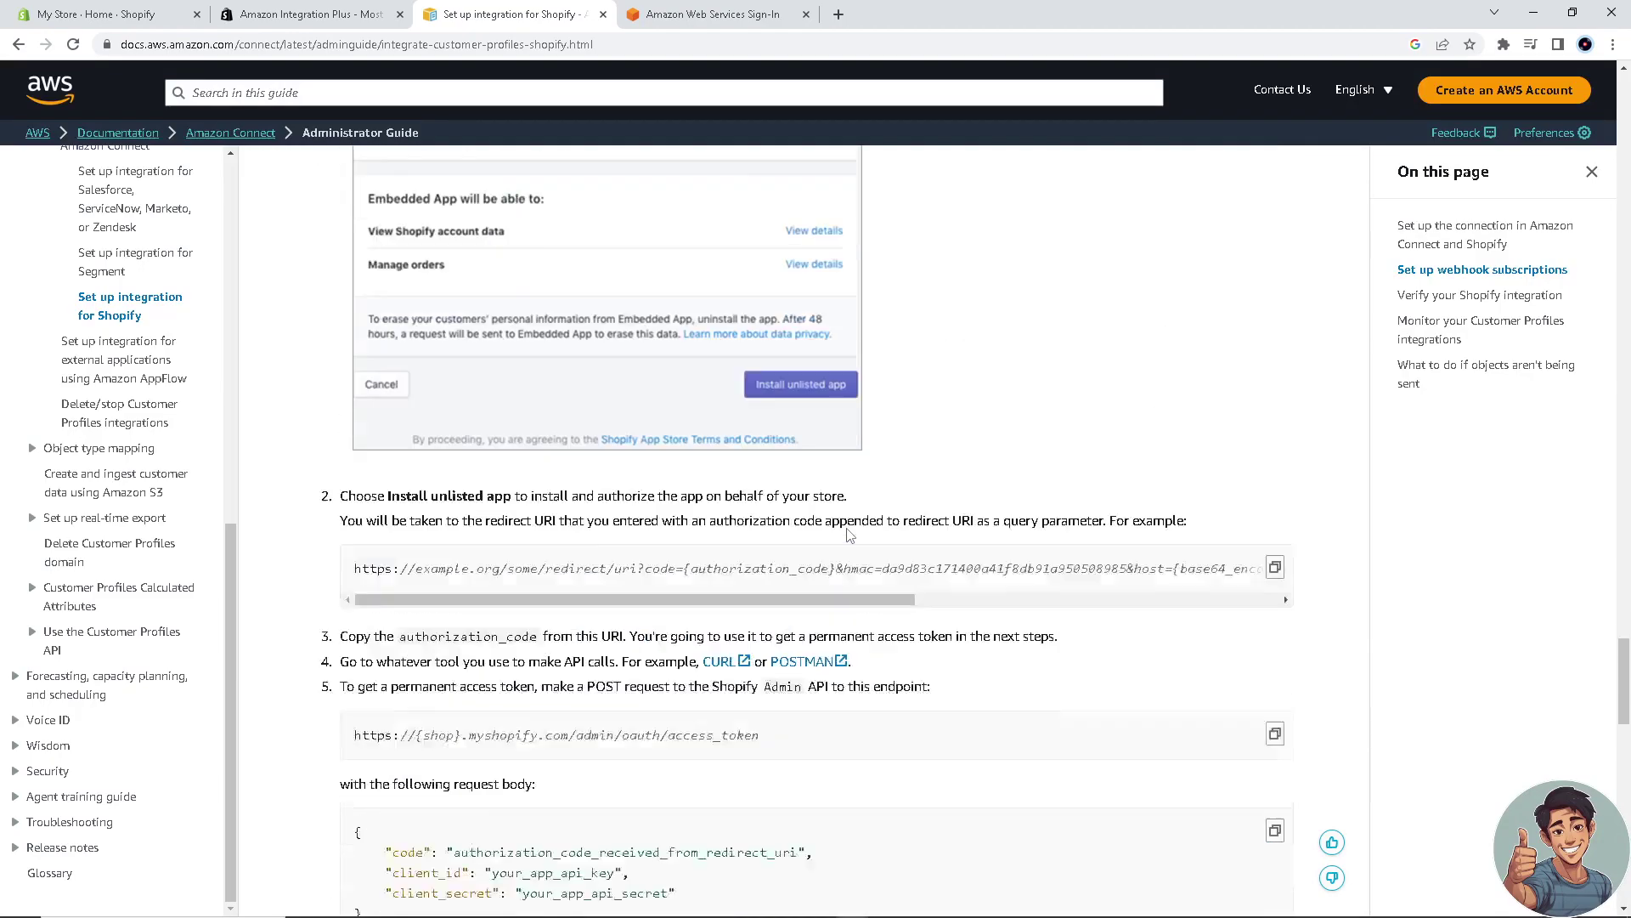
scroll(850, 535, "down", 4)
scroll(850, 535, "down", 4)
scroll(850, 536, "down", 3)
scroll(849, 535, "down", 3)
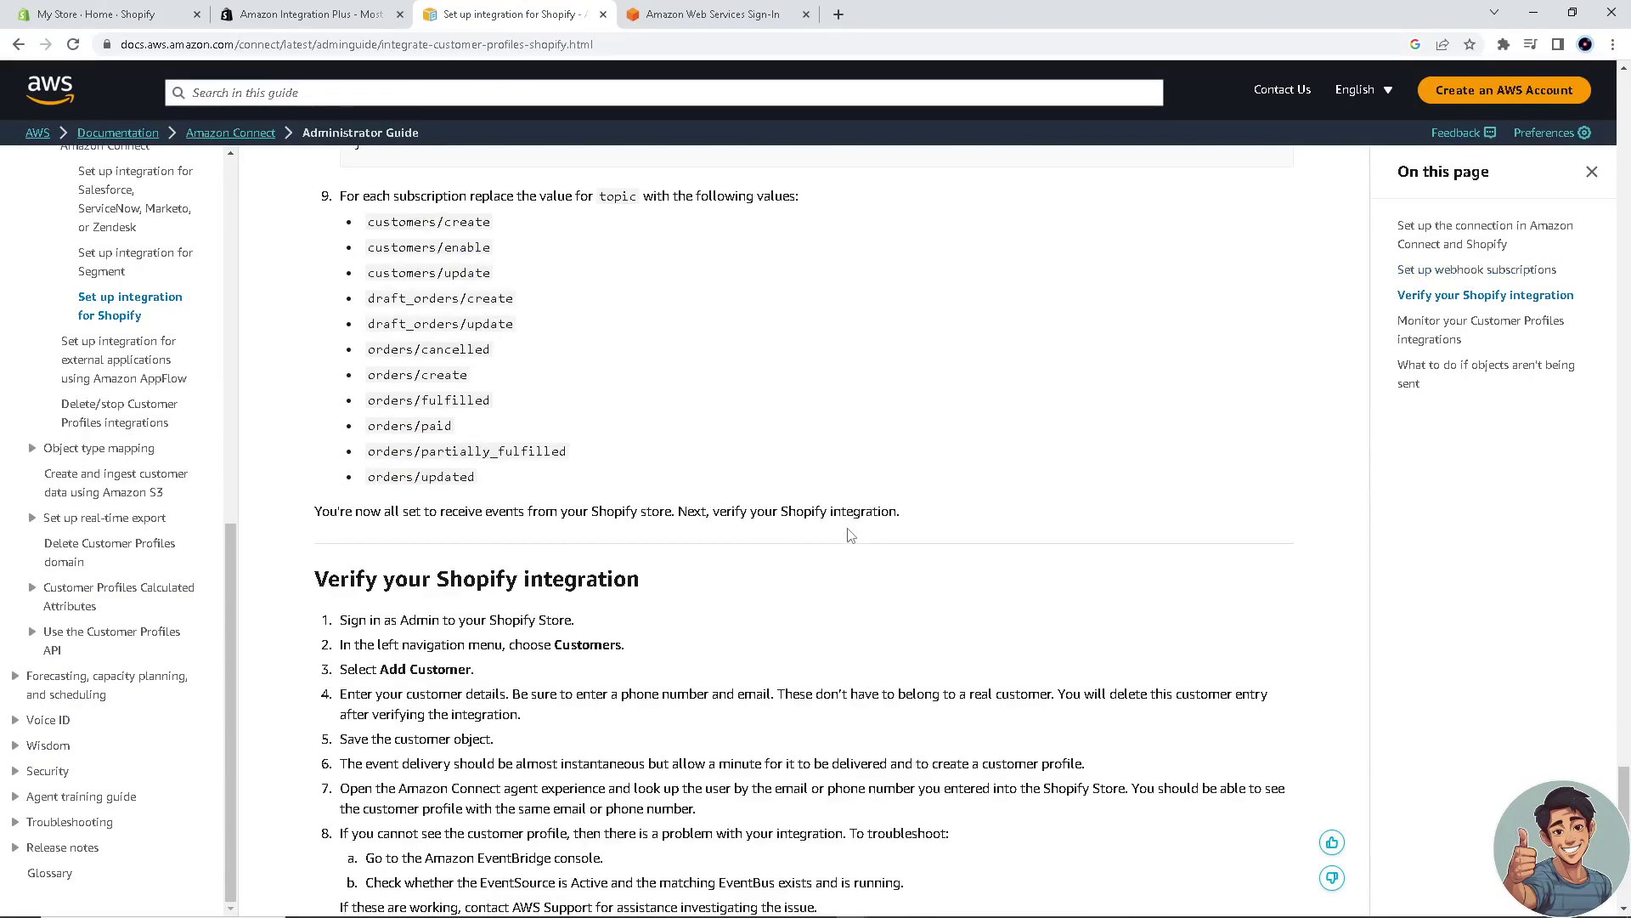
scroll(849, 535, "down", 2)
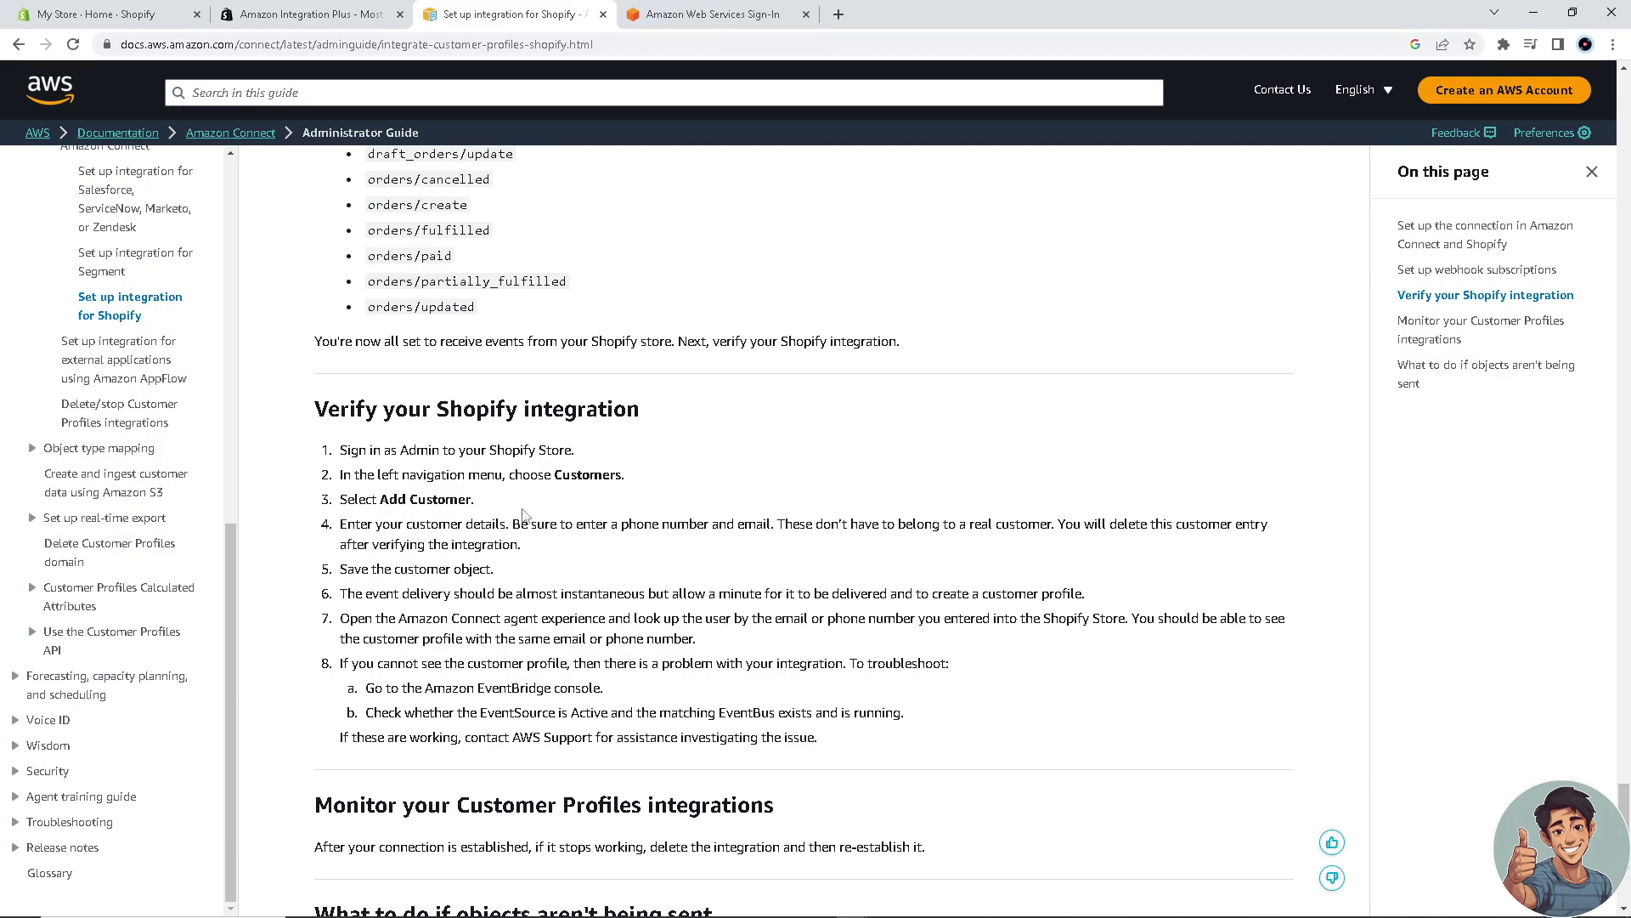
scroll(599, 549, "down", 2)
scroll(599, 549, "down", 2)
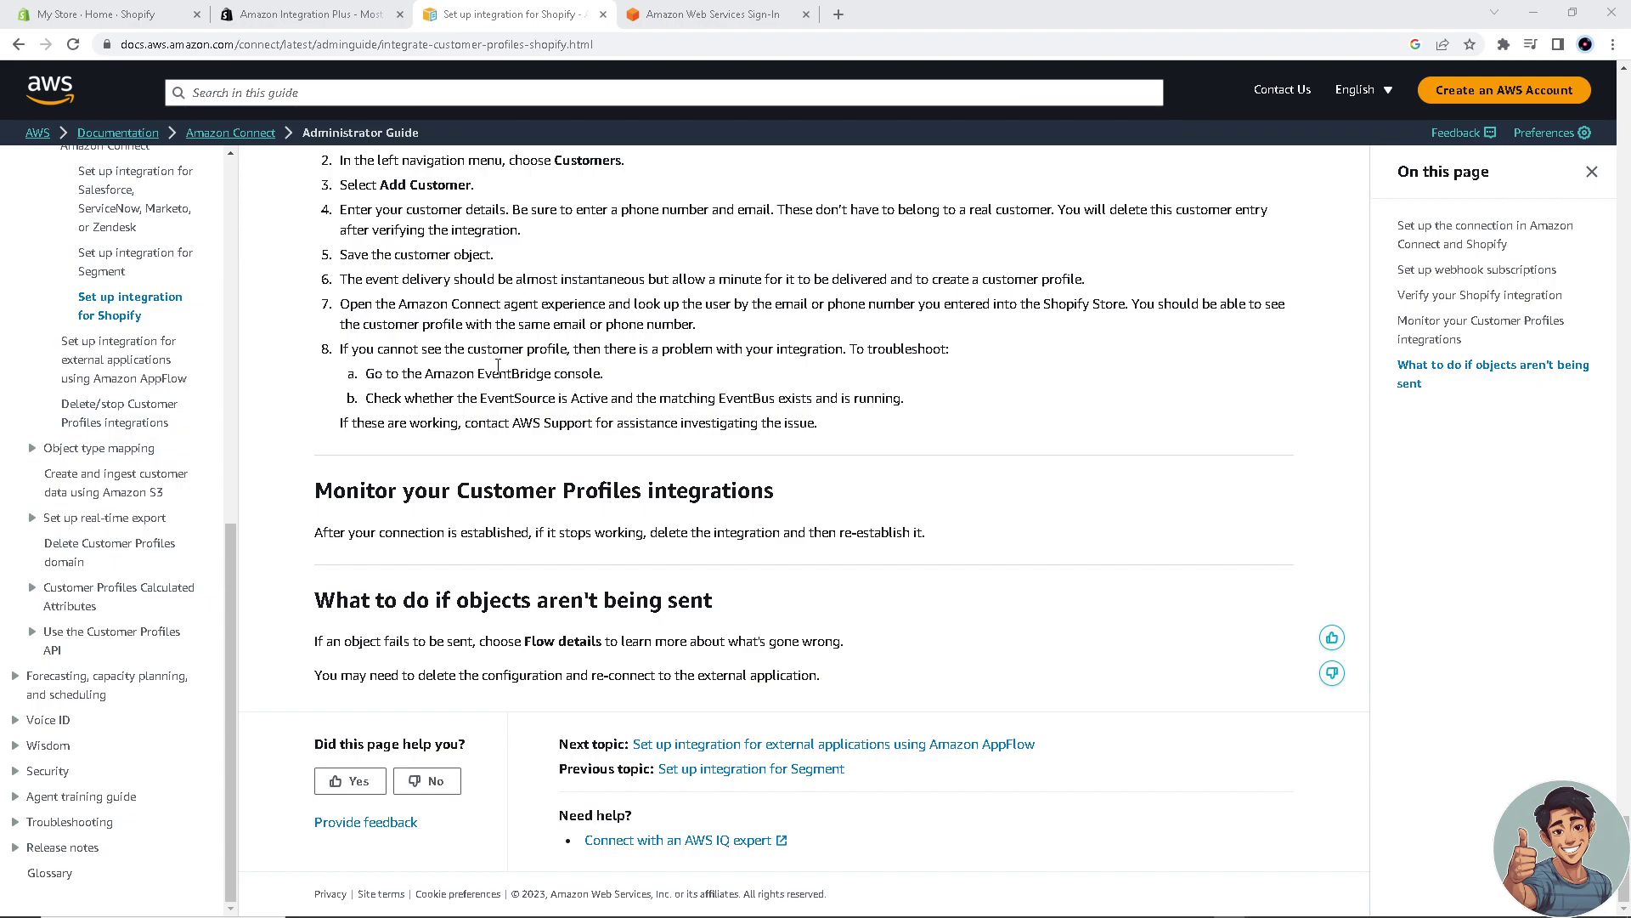
scroll(625, 387, "up", 2)
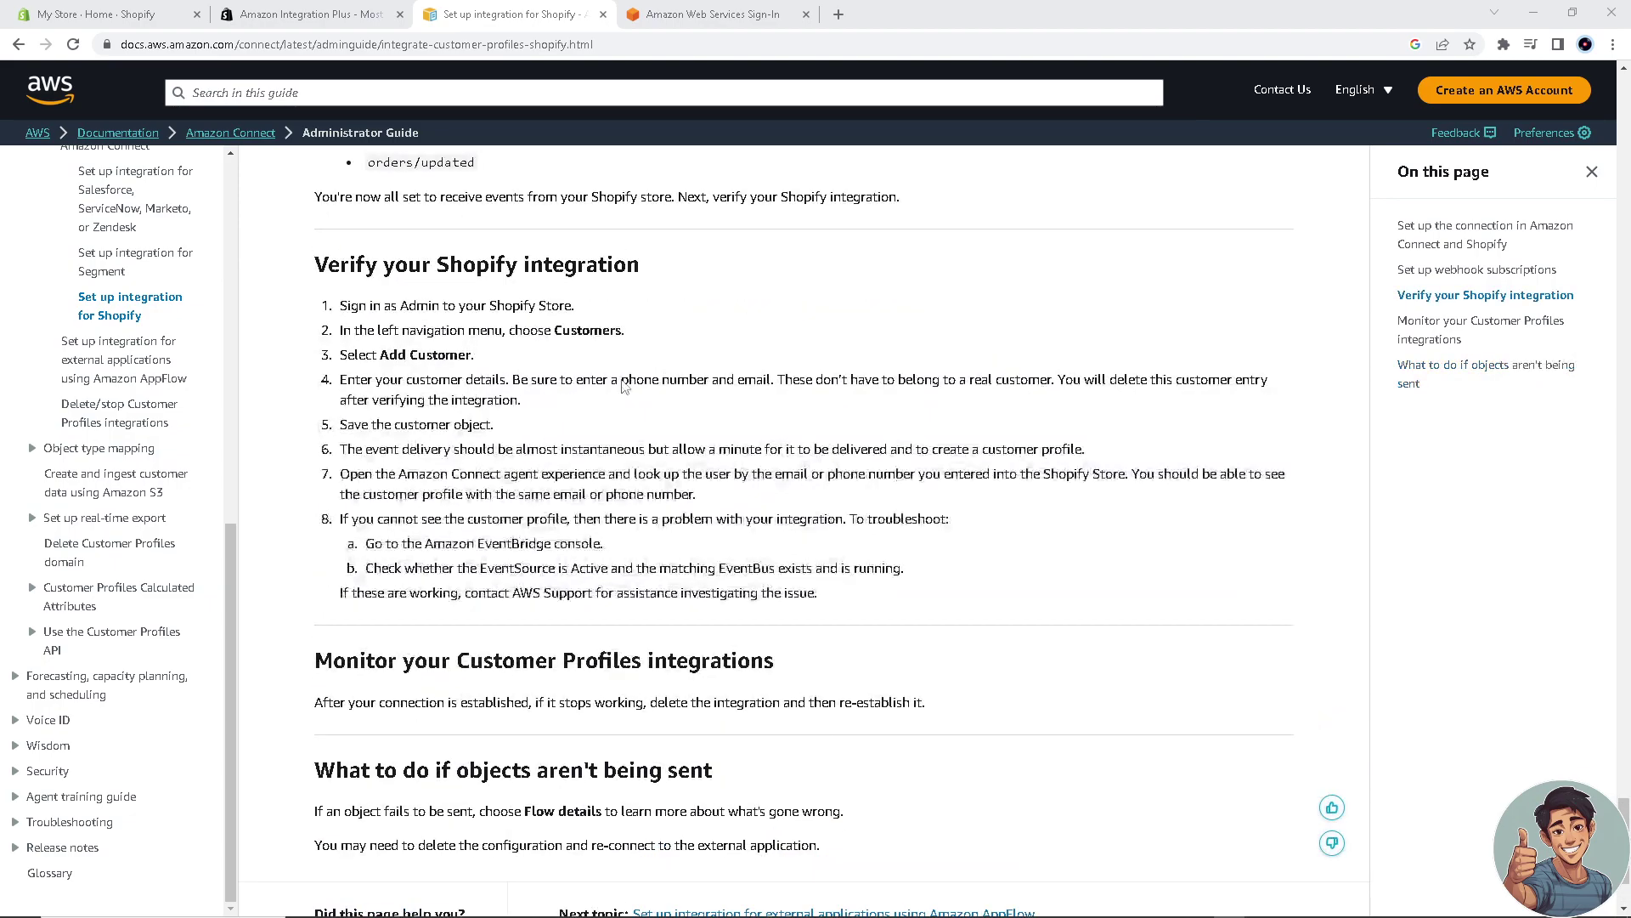